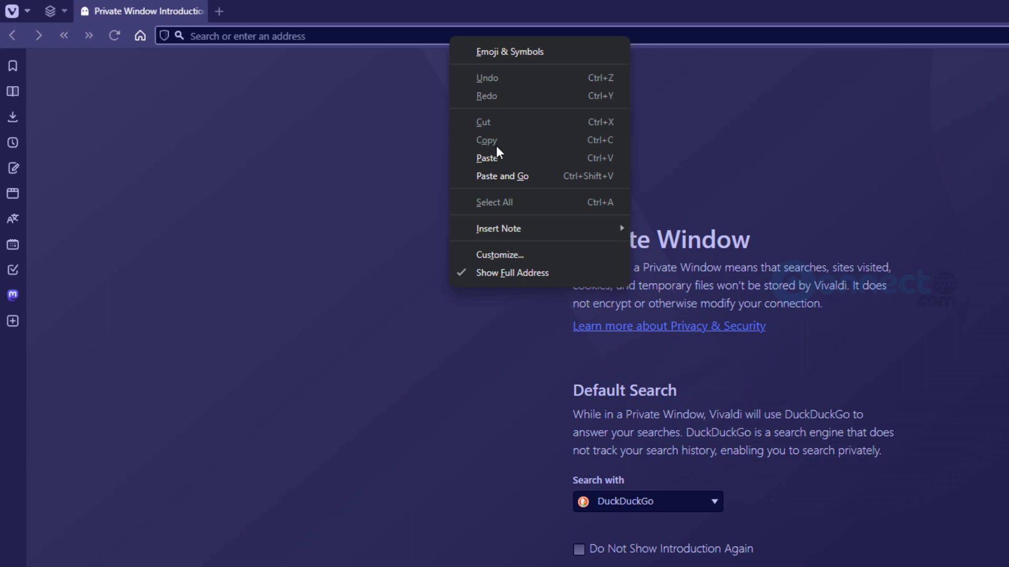
Load blendos.co and download the GNOME edition ISO of blendOS from the SourceForge (Global) mirror
click(507, 176)
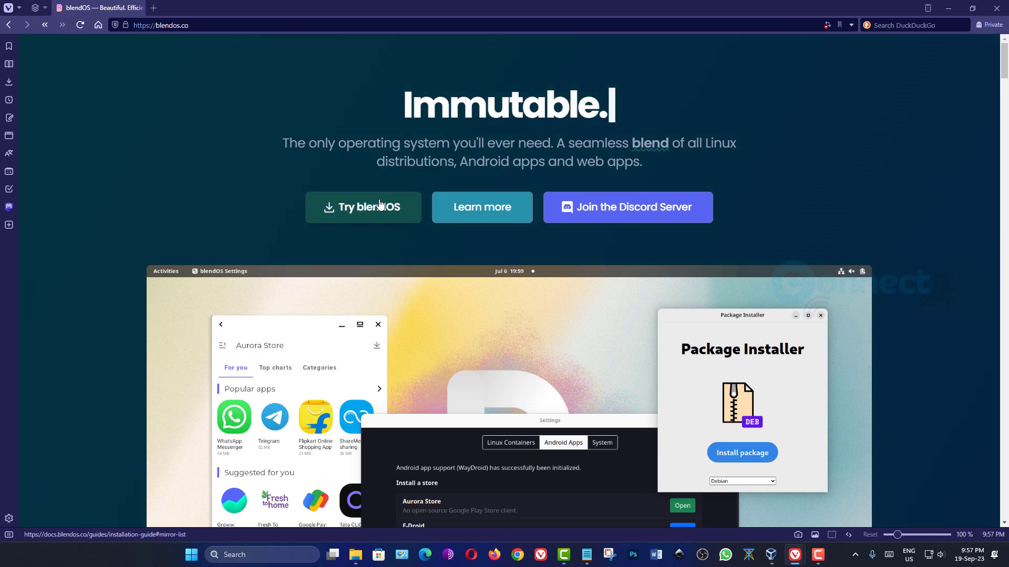
click(380, 205)
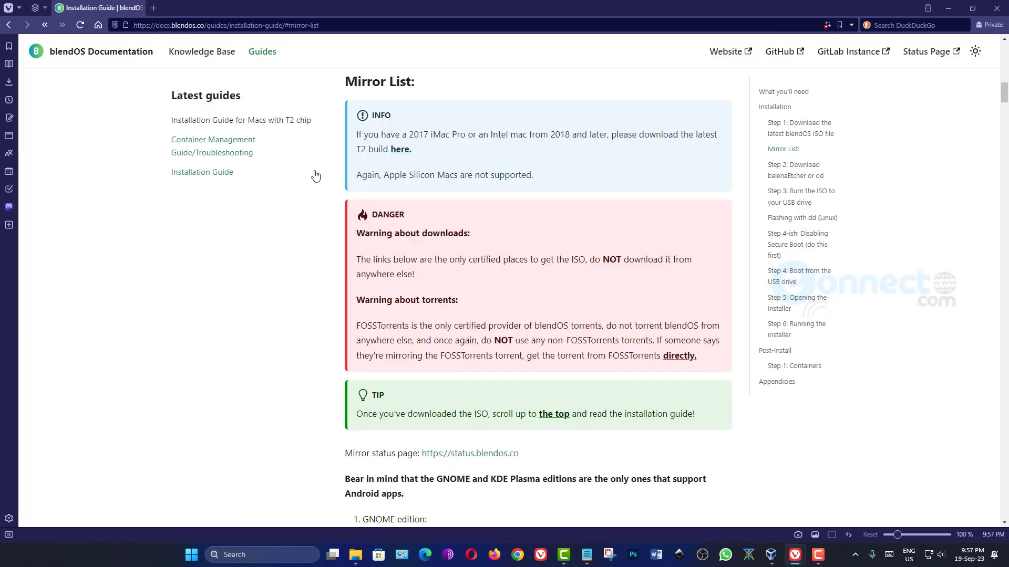
scroll(537, 225, down, 7)
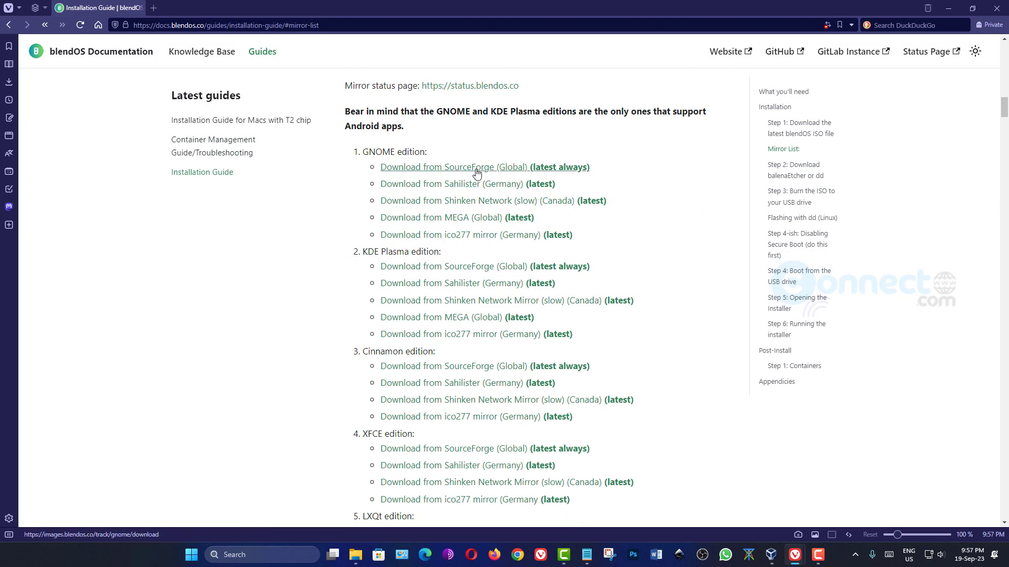
click(477, 169)
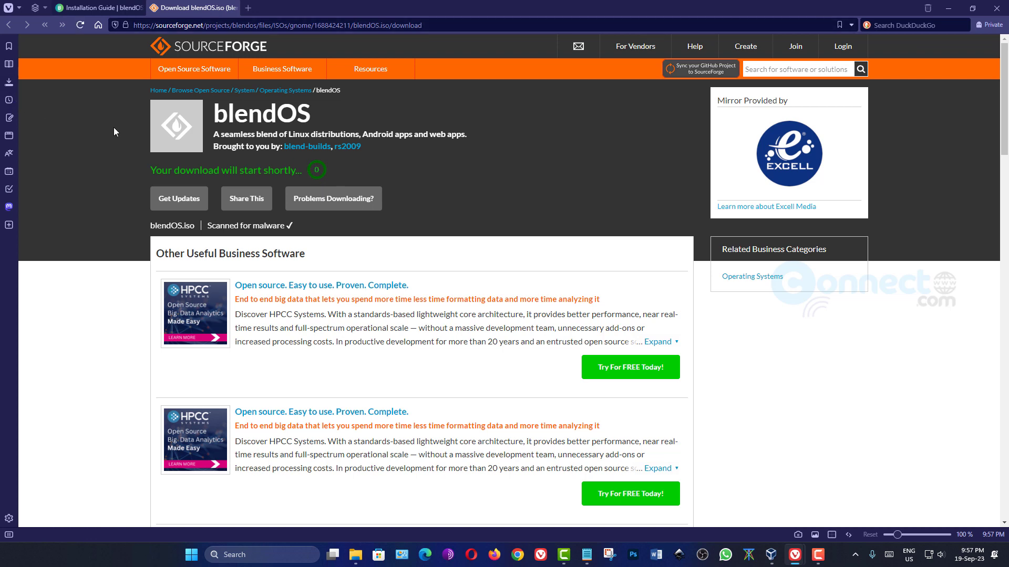
Switch to File Explorer and check the blendOS.iso file in E:\iso
key(super+d)
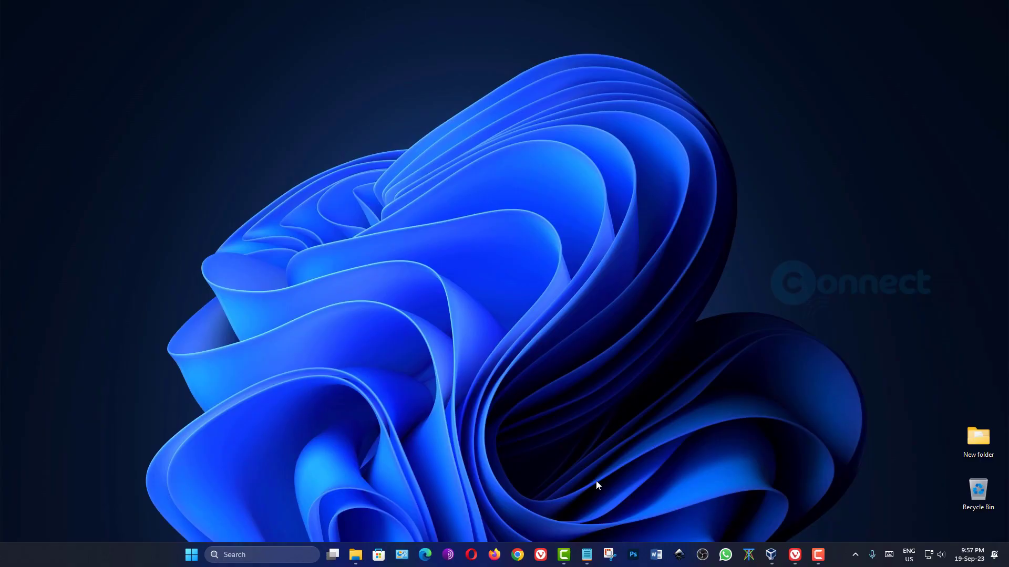
click(361, 549)
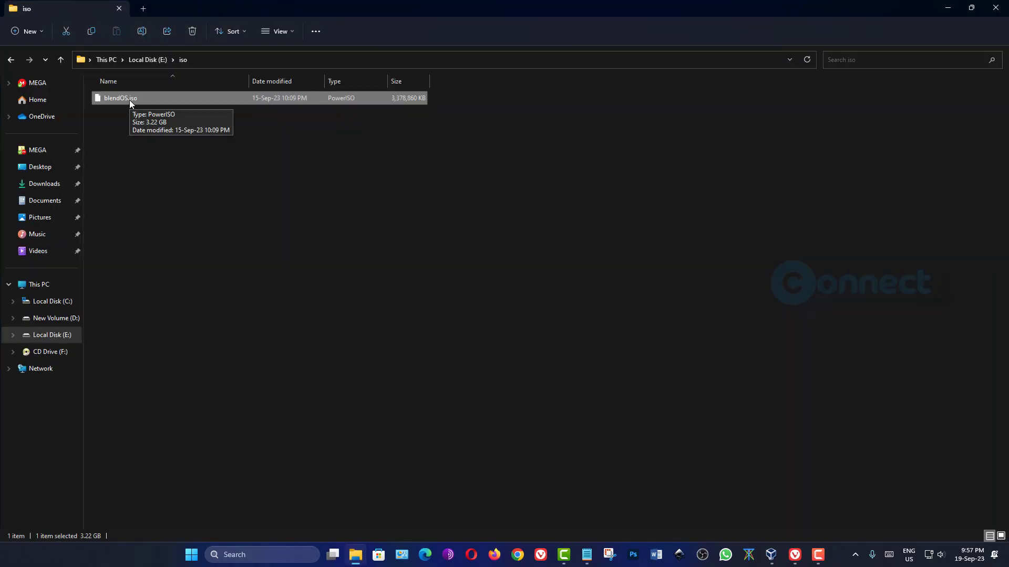
click(947, 8)
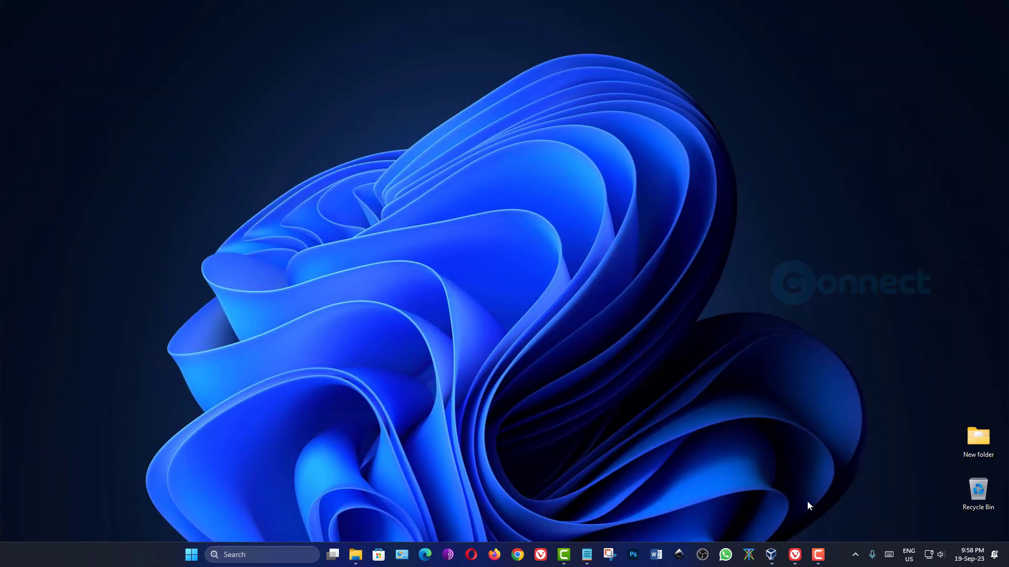
Switch to Oracle VM VirtualBox Manager and start a new virtual machine named BlendOS
click(771, 554)
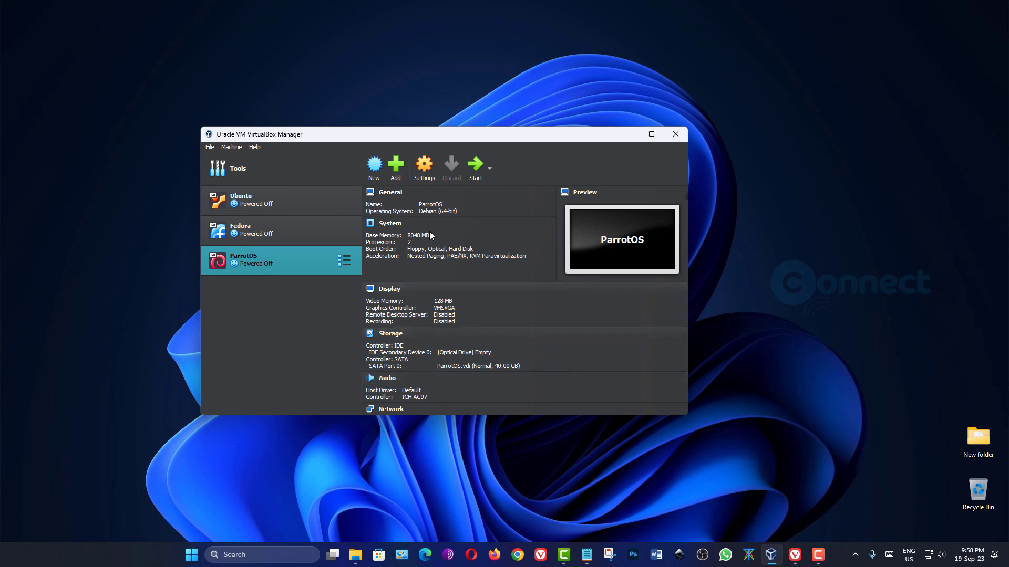
key(ctrl+n)
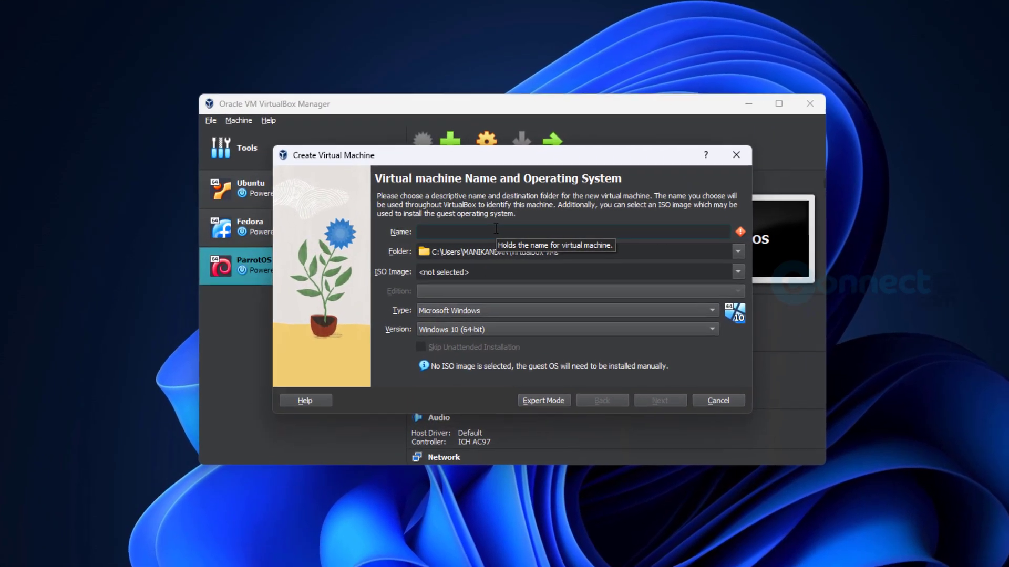
text(Bl)
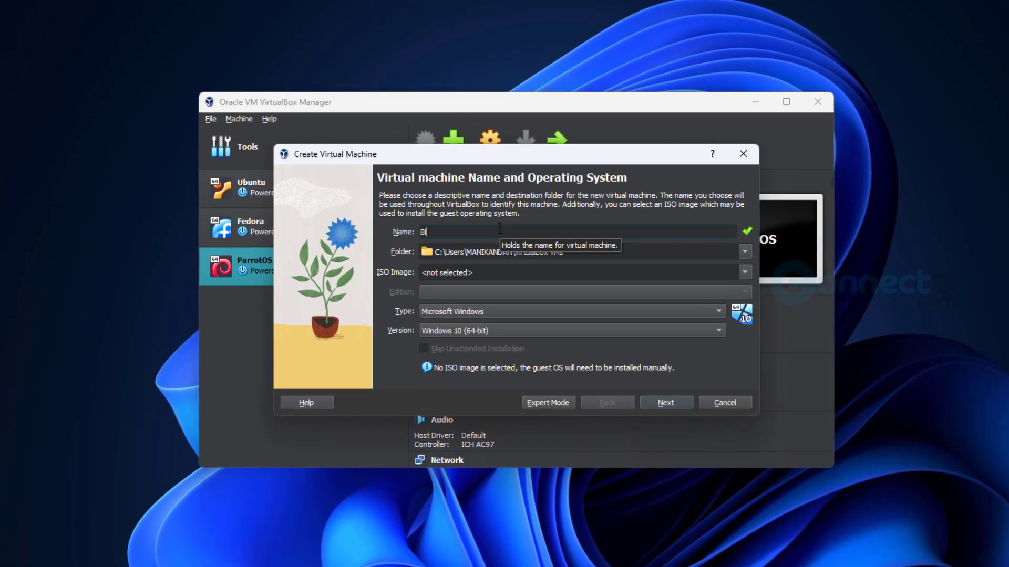
text(endOS)
Set the new virtual machine's folder to E:\Virtual OS
click(745, 252)
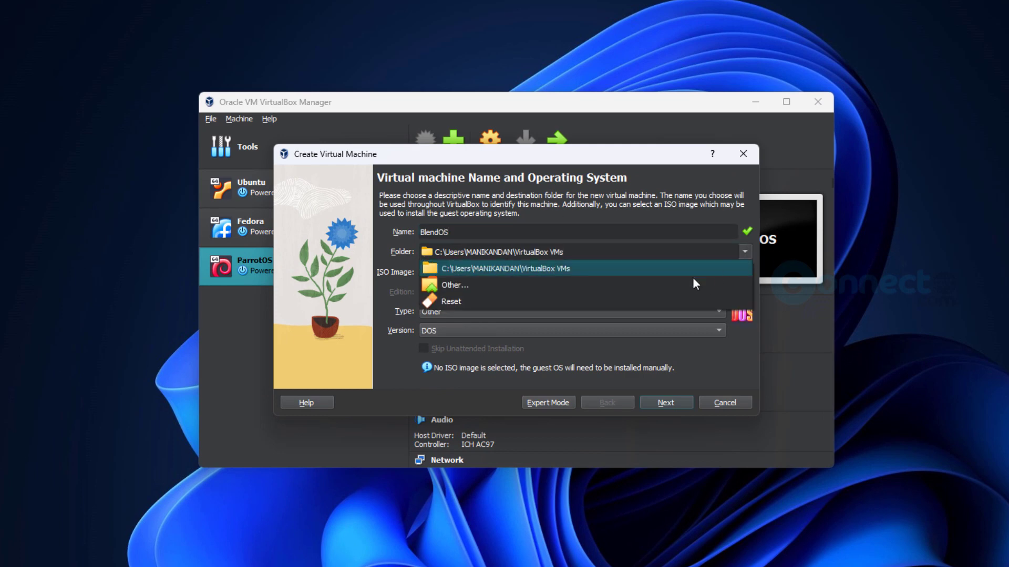
click(678, 281)
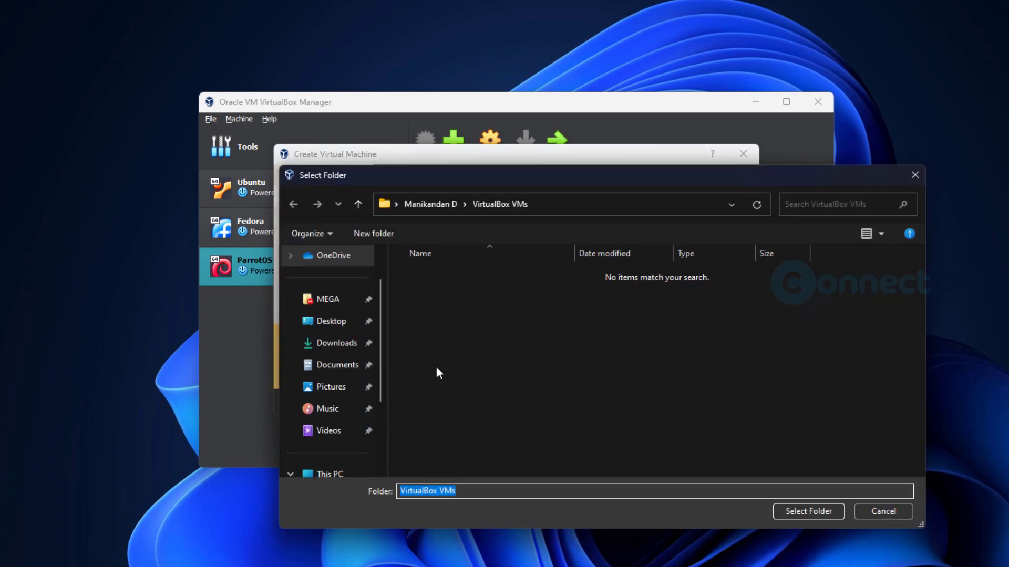
scroll(353, 389, down, 2)
click(347, 431)
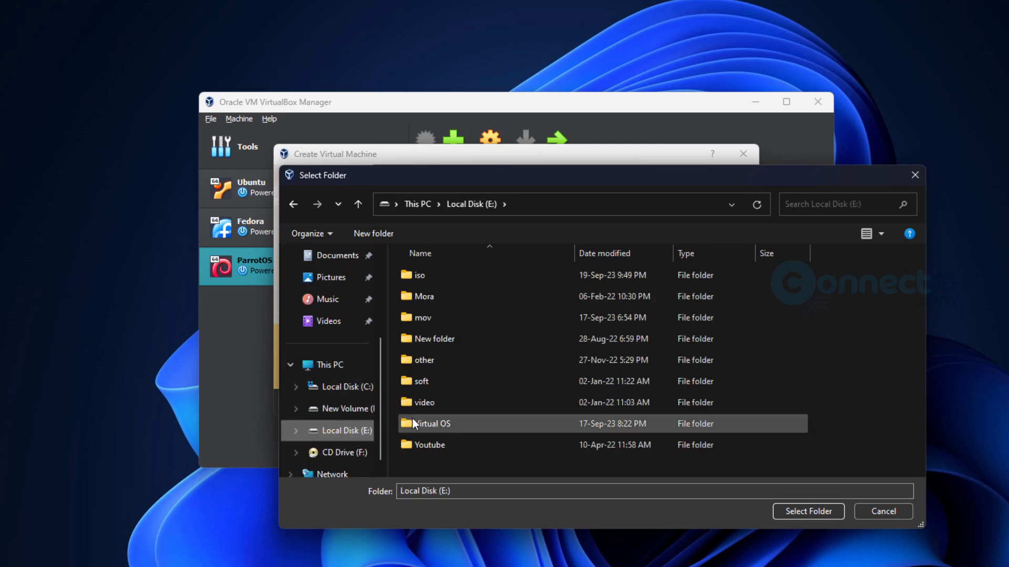
double_click(433, 424)
click(827, 517)
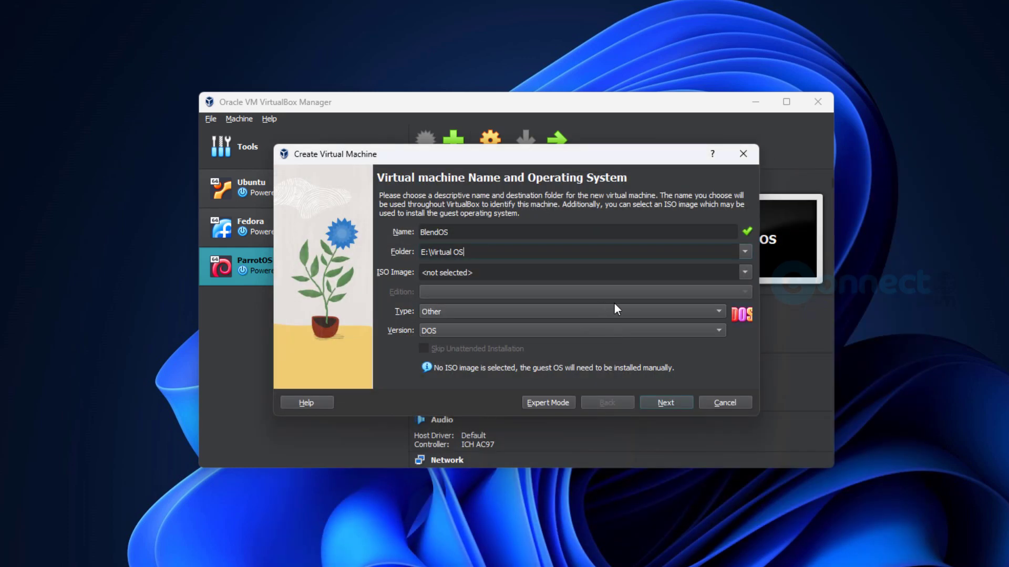
Choose E:\iso\blendOS.iso as the virtual machine's ISO image
click(745, 272)
click(702, 304)
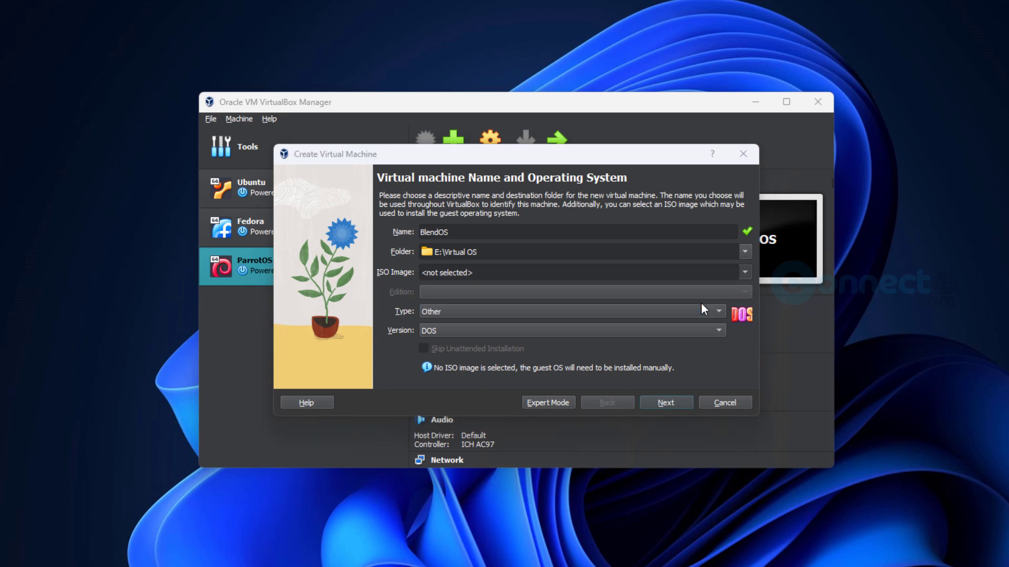
click(520, 276)
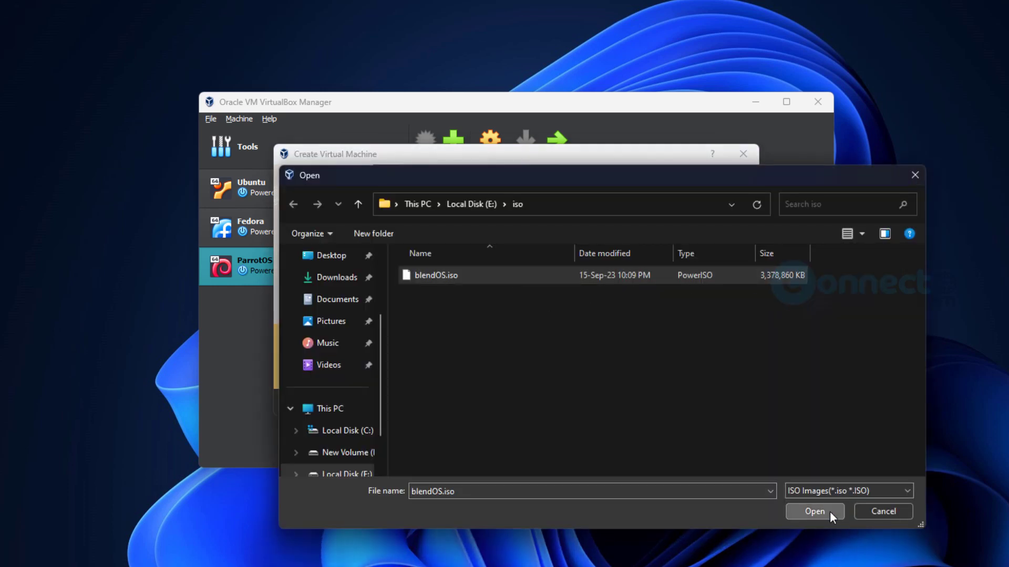
click(830, 512)
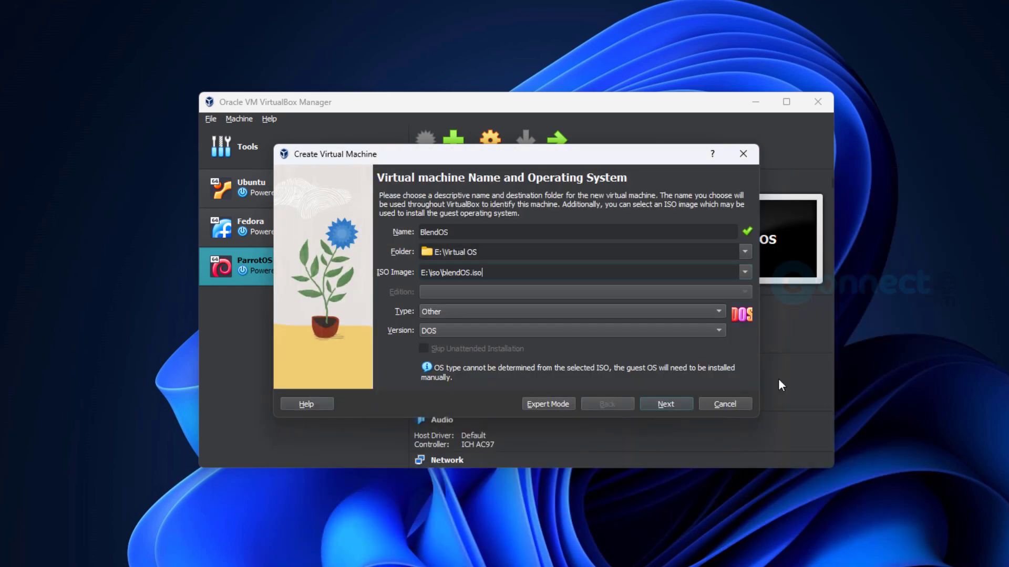
Set the guest operating system type to Linux and its version to Arch Linux (64-bit)
click(712, 309)
click(601, 237)
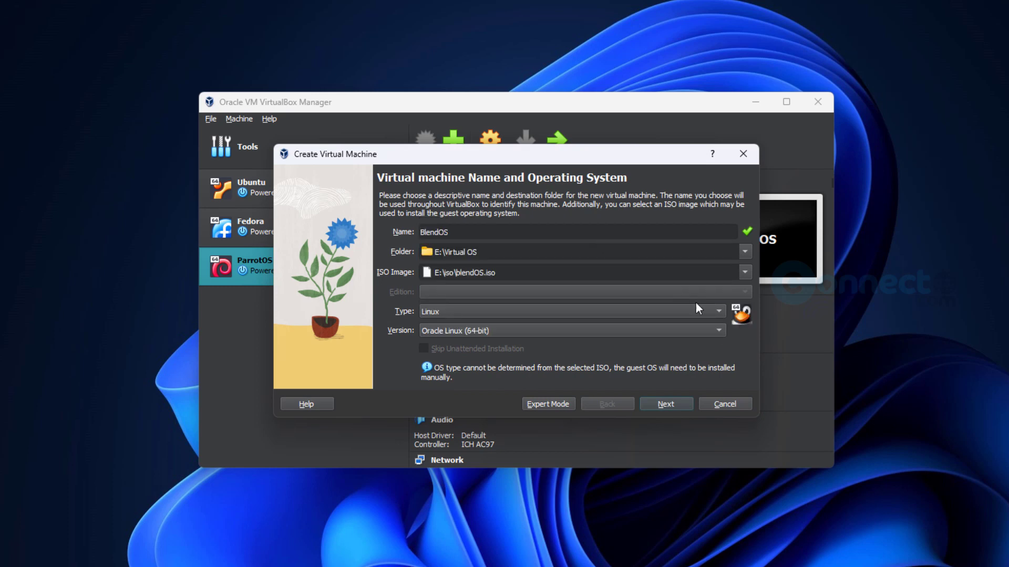
click(708, 330)
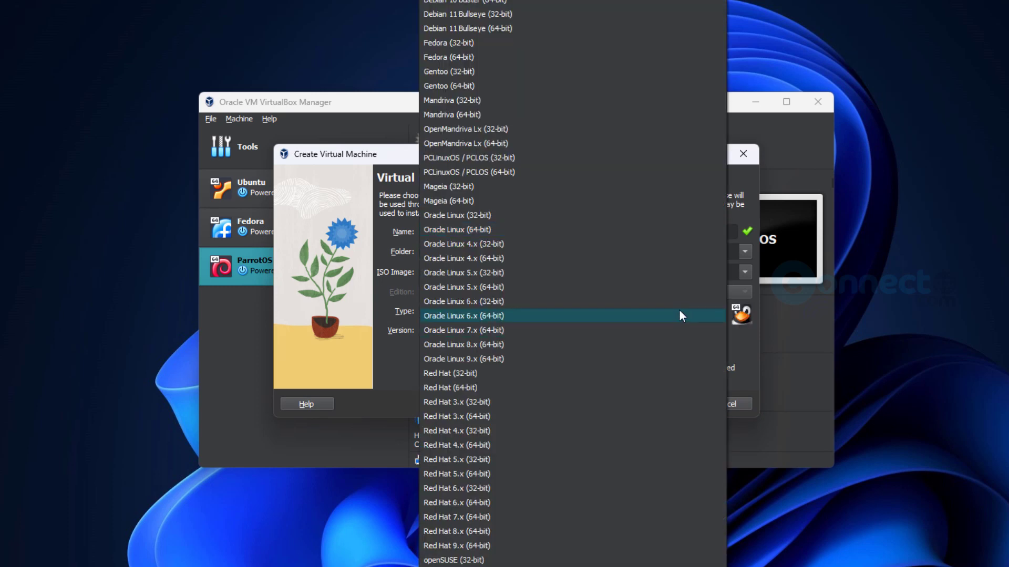
scroll(572, 216, up, 4)
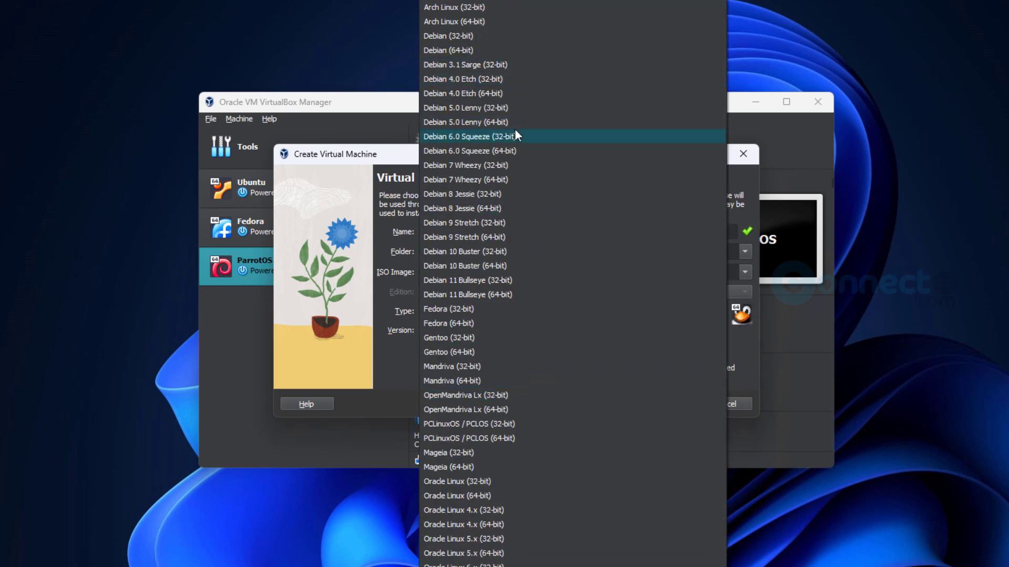
click(502, 22)
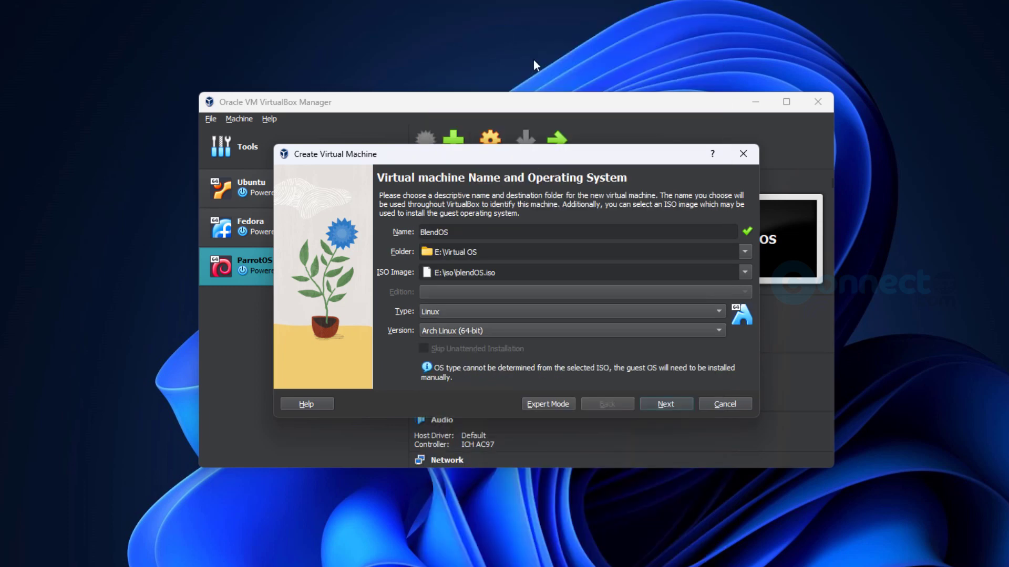
Give the virtual machine 4024 MB of base memory and 2 processors
click(664, 405)
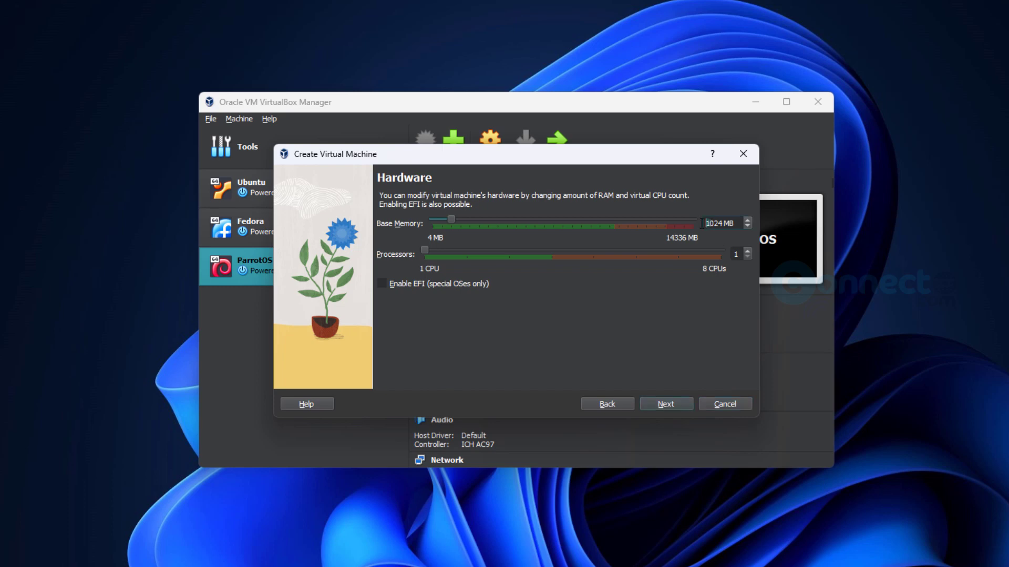
text(4)
click(679, 406)
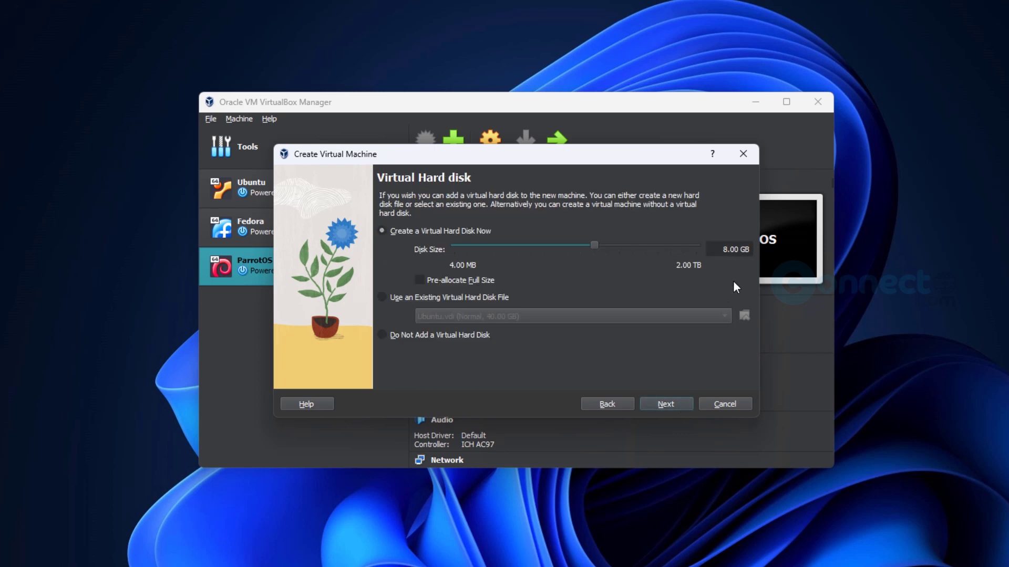
Set the new virtual hard disk's size to 30 GB and finish creating the virtual machine
click(708, 251)
text(30)
click(675, 402)
click(675, 402)
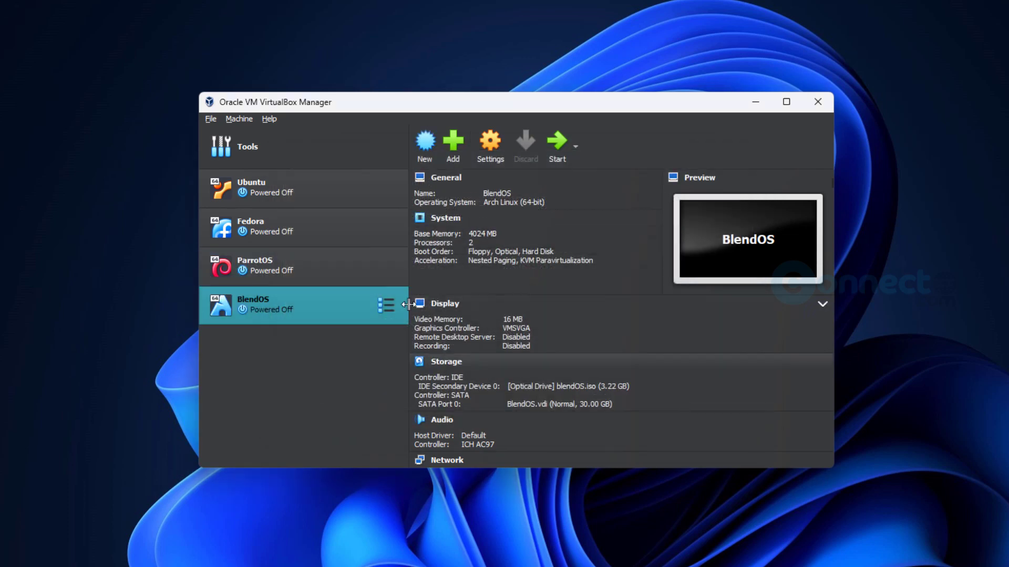
Enable PAE/NX in the processor settings of the BlendOS virtual machine
right_click(324, 299)
click(571, 344)
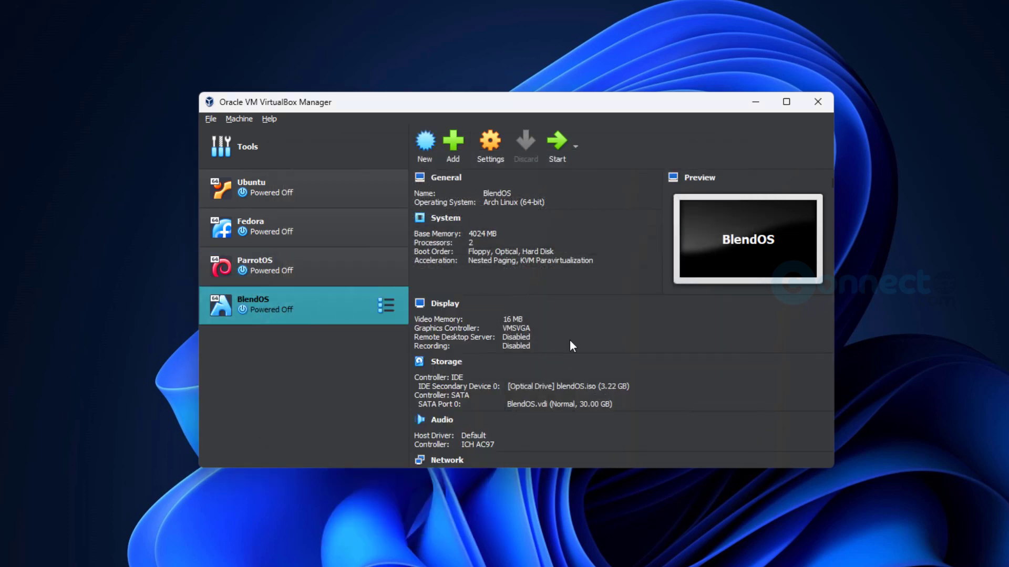
key(ctrl+s)
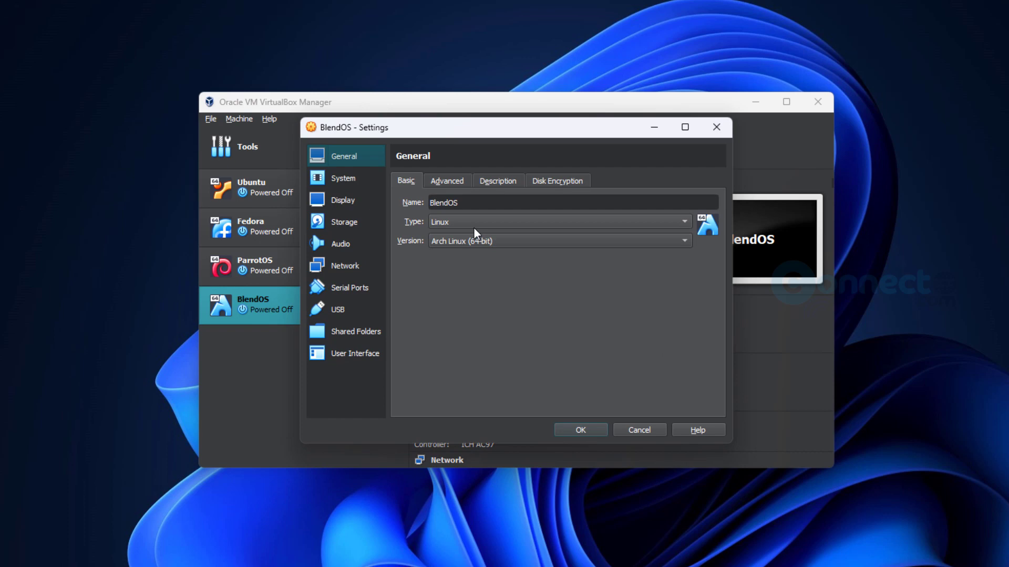
click(349, 184)
click(471, 183)
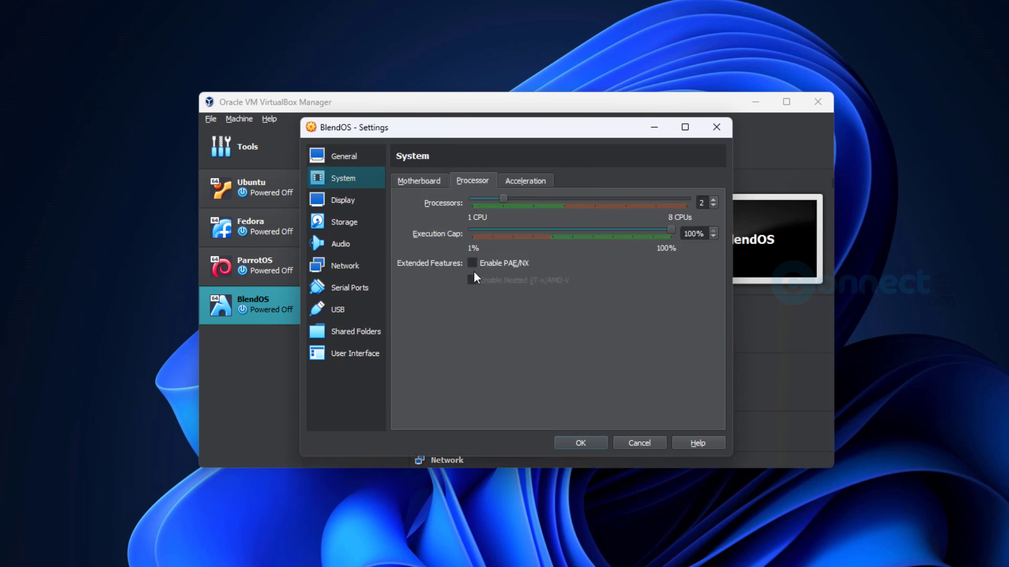
click(527, 182)
Raise the video memory to 128 MB, check the attached blendOS.iso in the storage settings, and save the settings
click(356, 205)
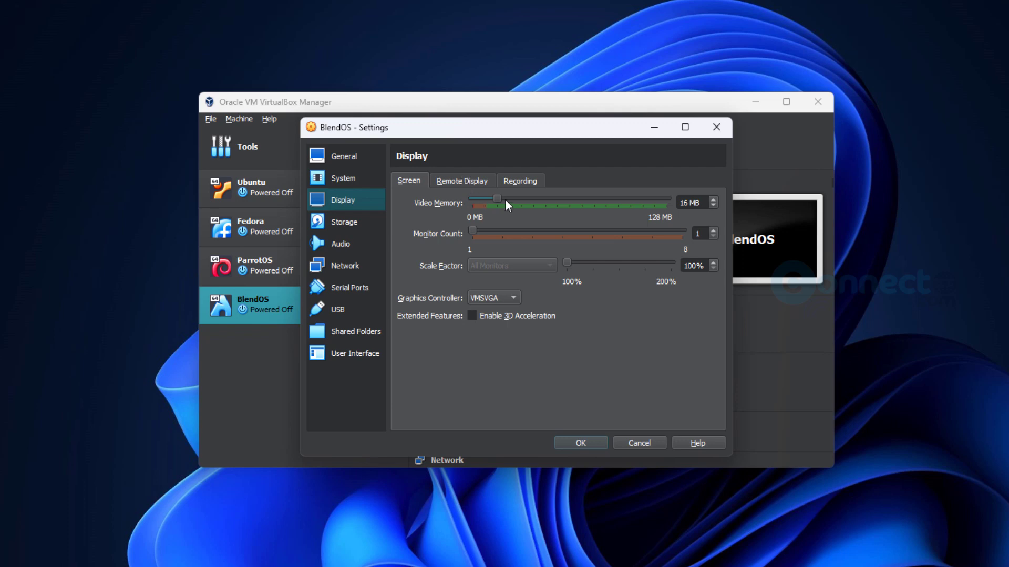
drag(498, 204, 680, 207)
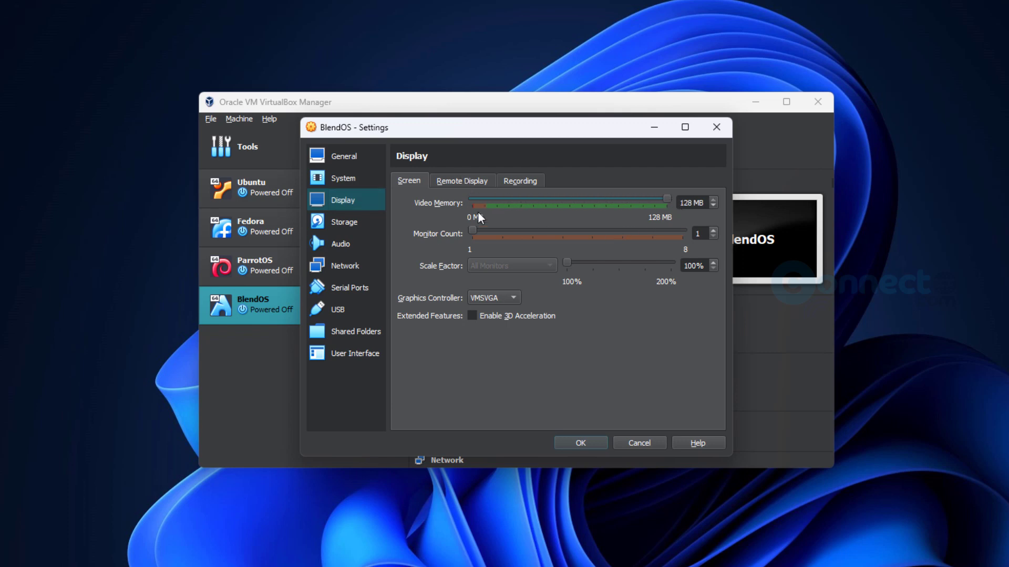
click(358, 225)
click(443, 209)
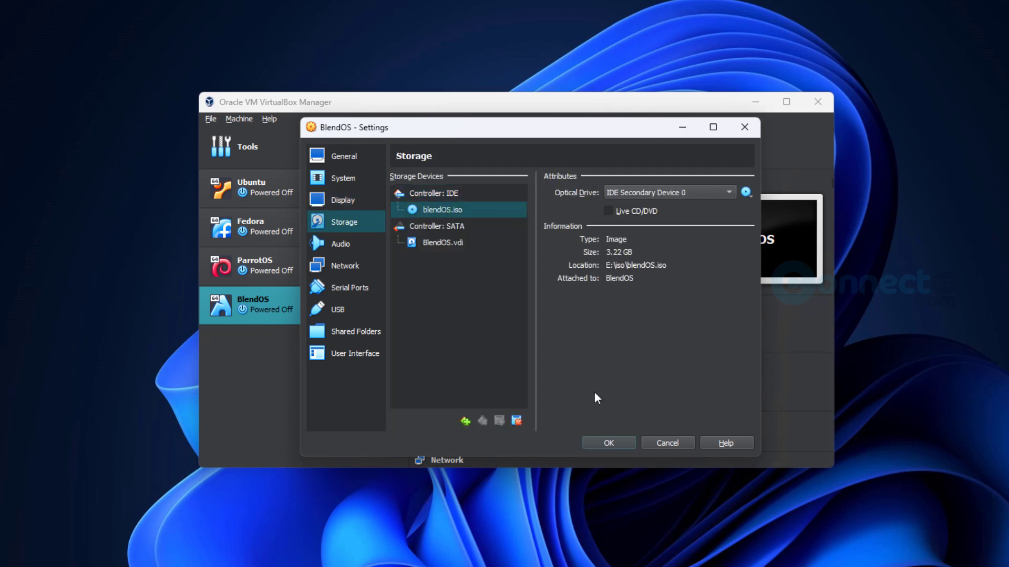
click(604, 445)
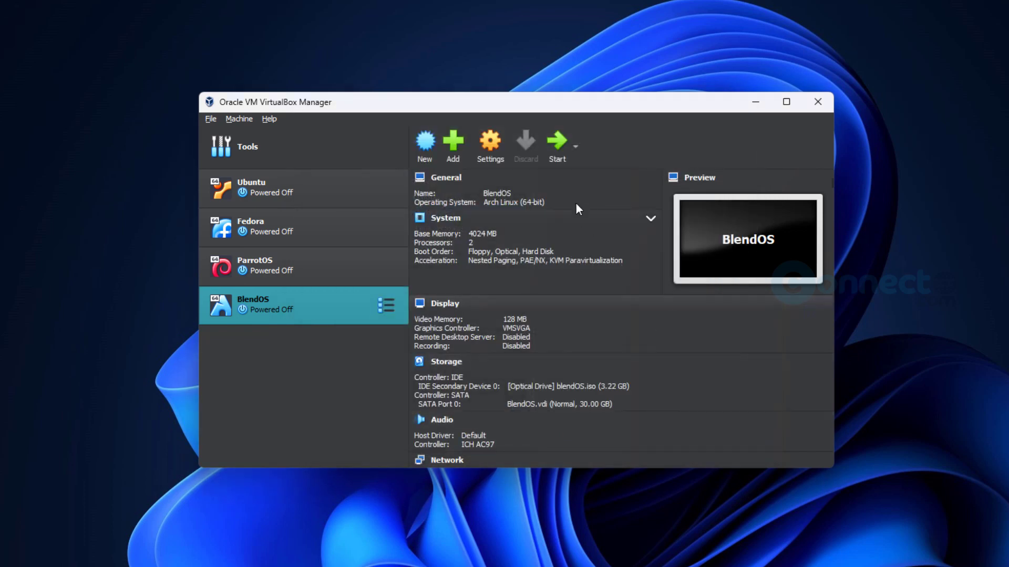
Start the BlendOS virtual machine, dismissing the keyboard and mouse notices and repositioning its window while it boots
click(558, 144)
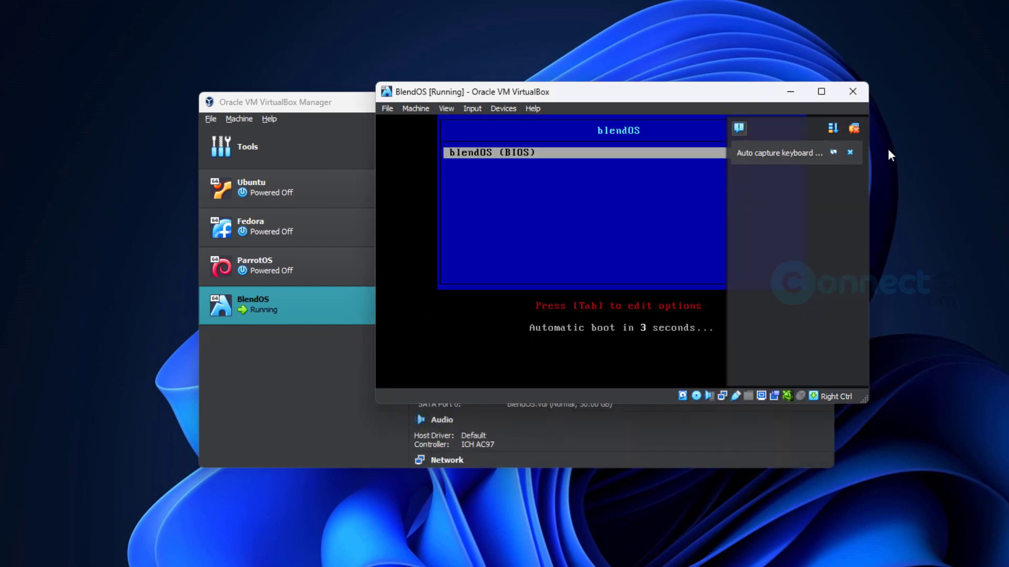
click(854, 152)
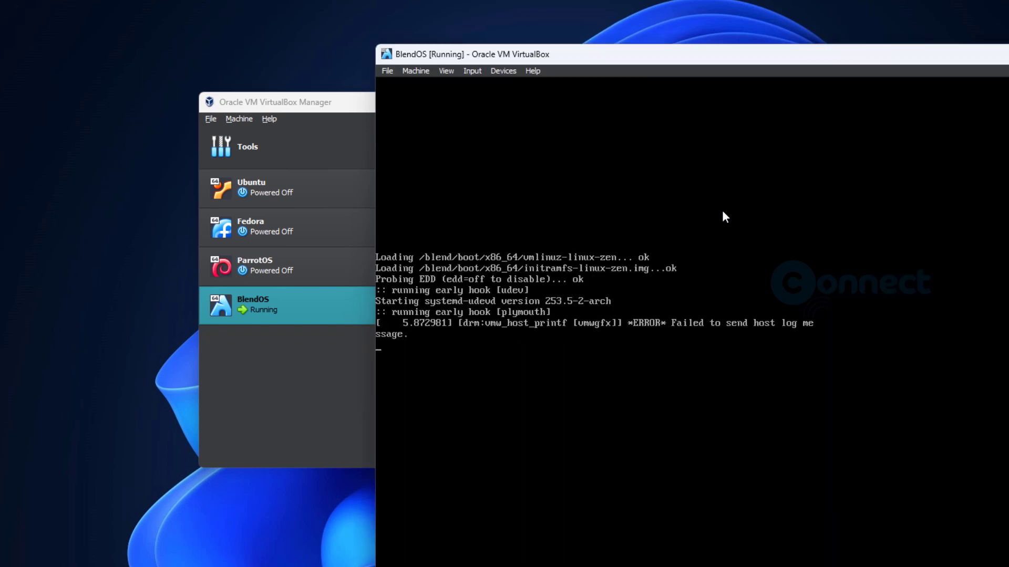
drag(683, 48, 448, 5)
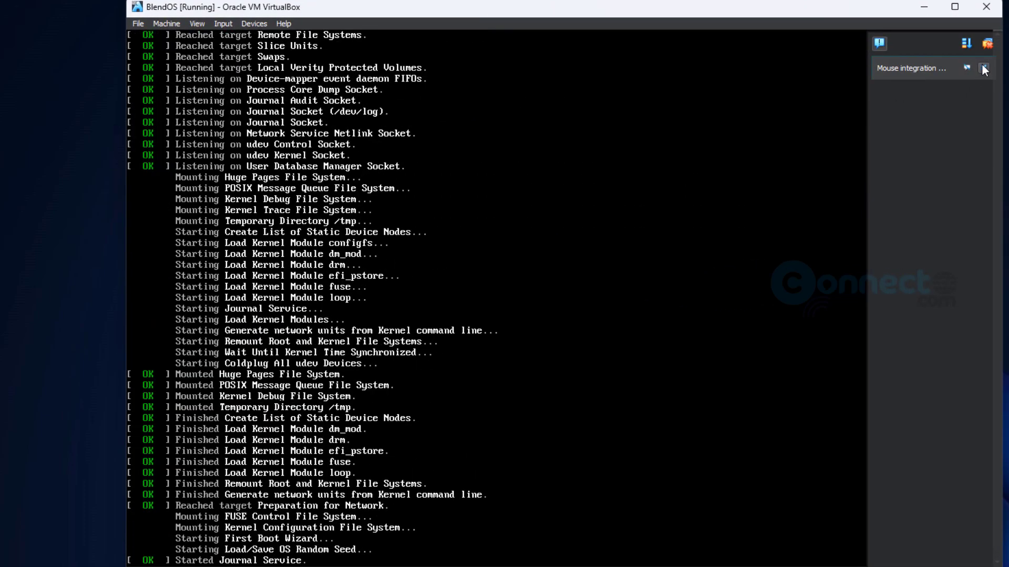
click(983, 68)
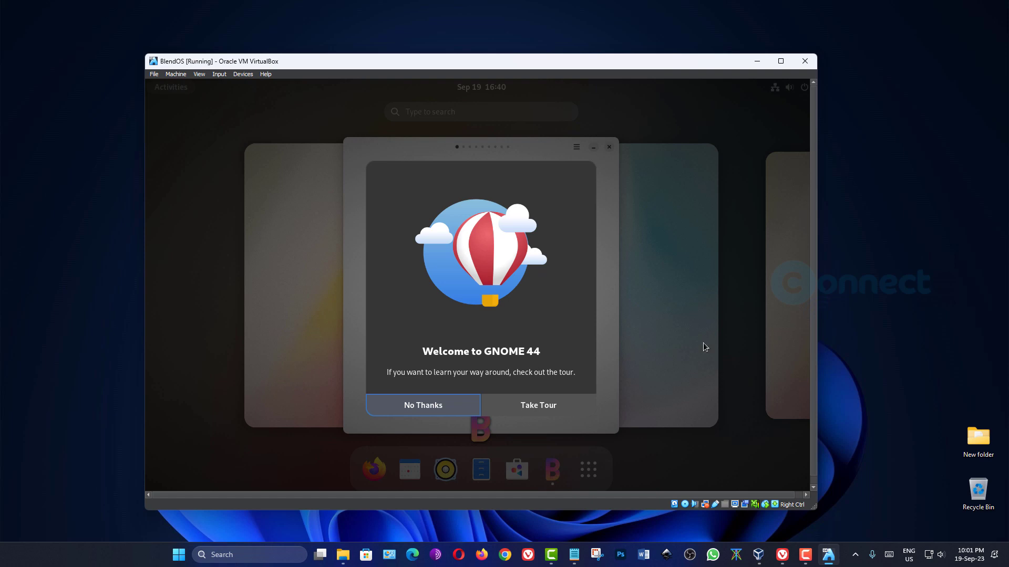
Decline the GNOME tour and switch the BlendOS virtual machine to full-screen mode, confirming the switch
click(434, 407)
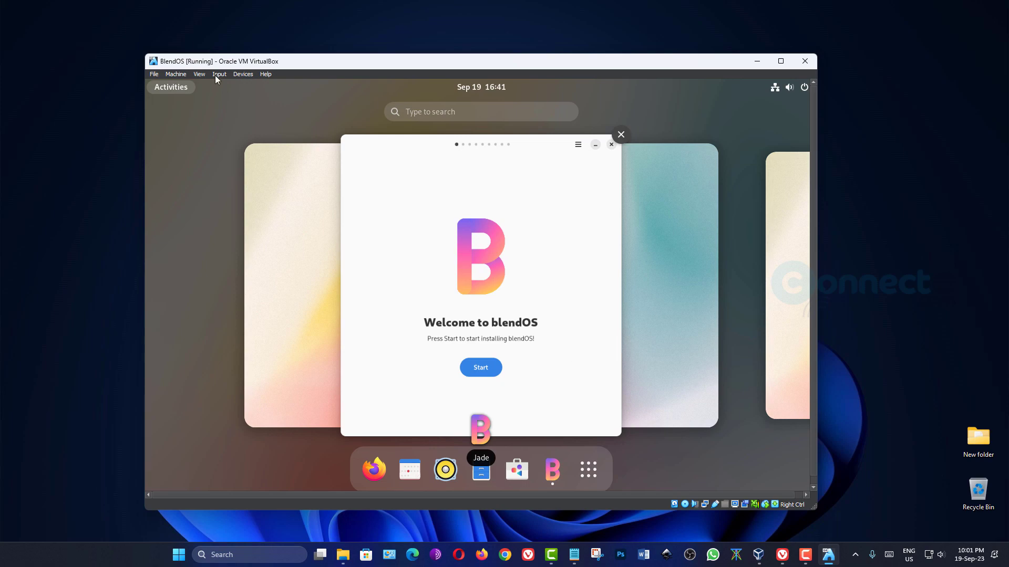
click(198, 74)
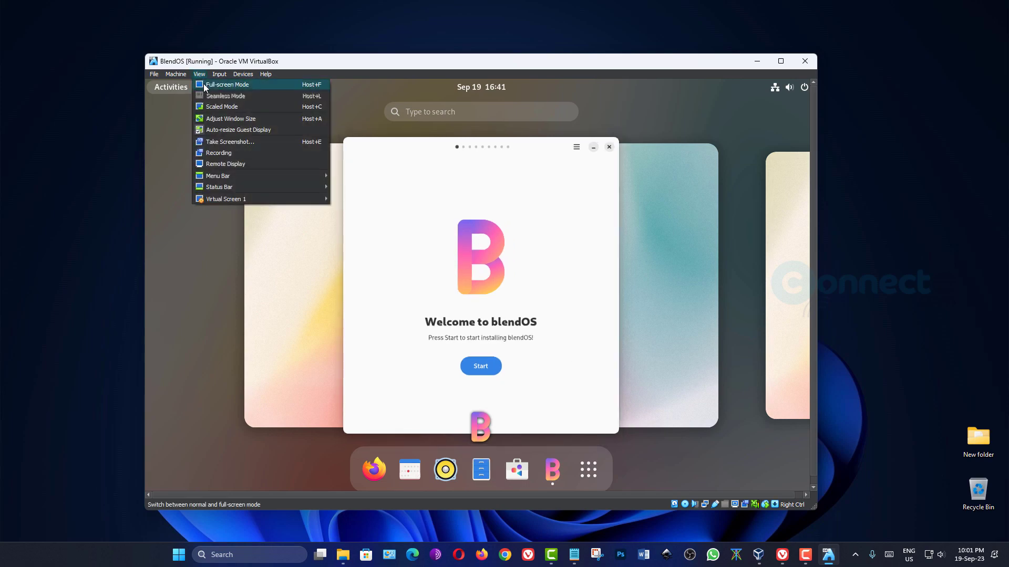
click(215, 84)
click(468, 331)
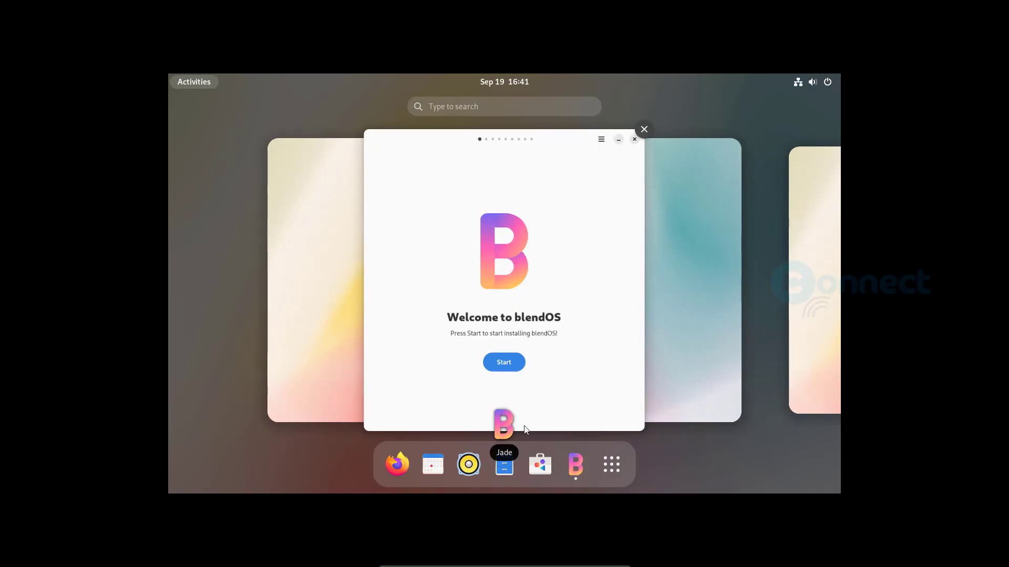
Start the blendOS installer and accept the United States of America keyboard layout and the Asia/Kolkata timezone
click(505, 363)
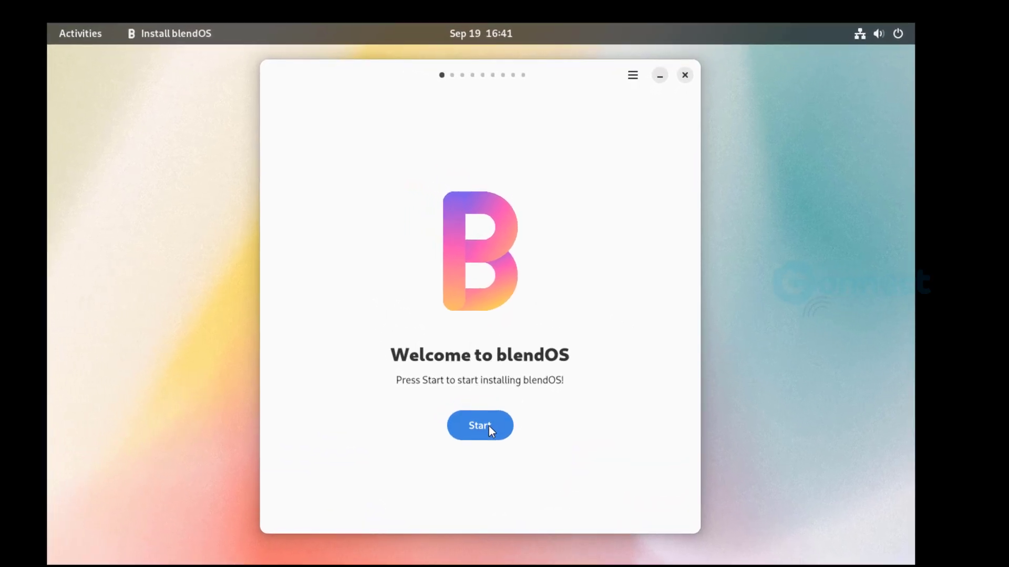
click(505, 387)
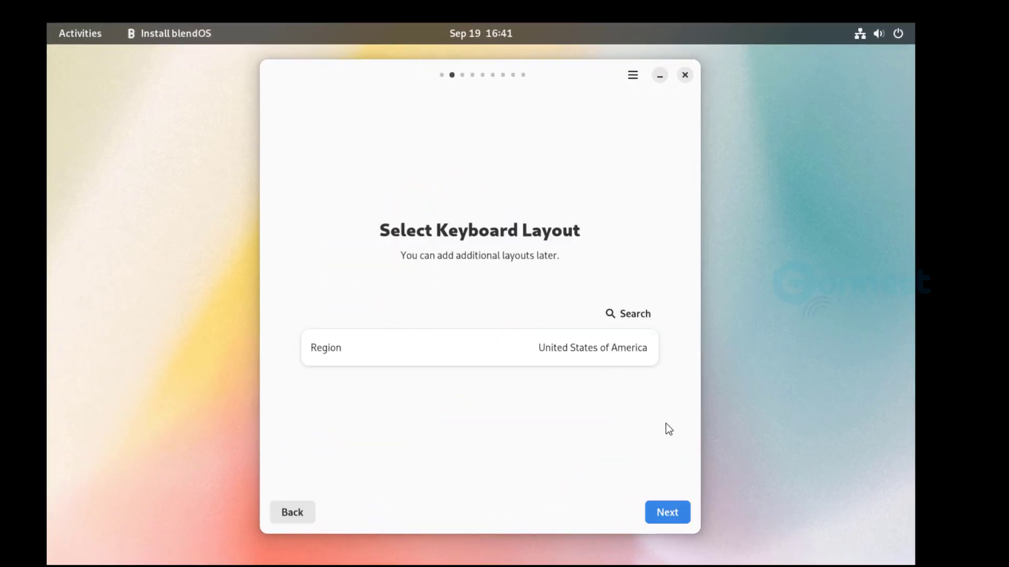
click(676, 512)
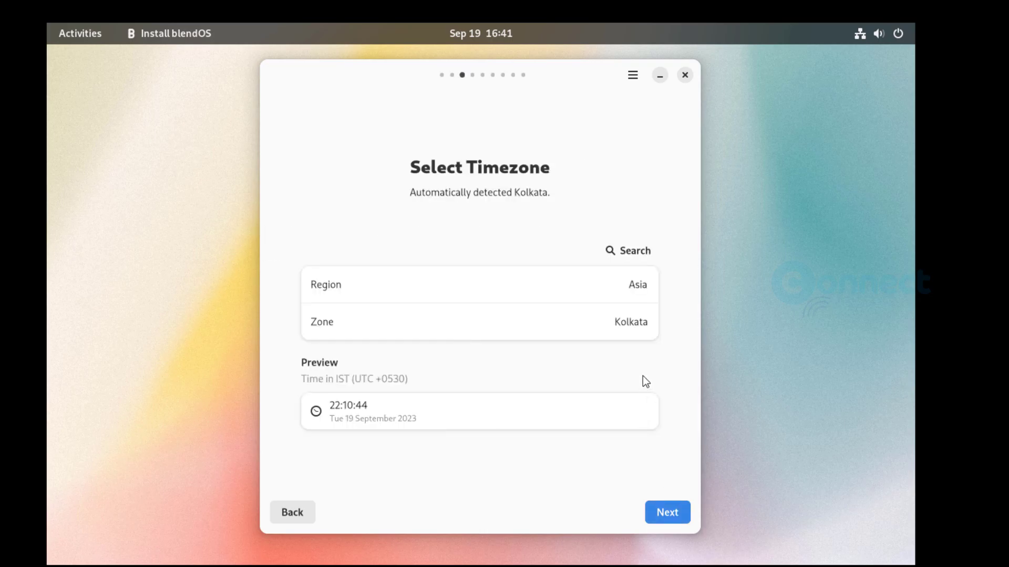
click(679, 509)
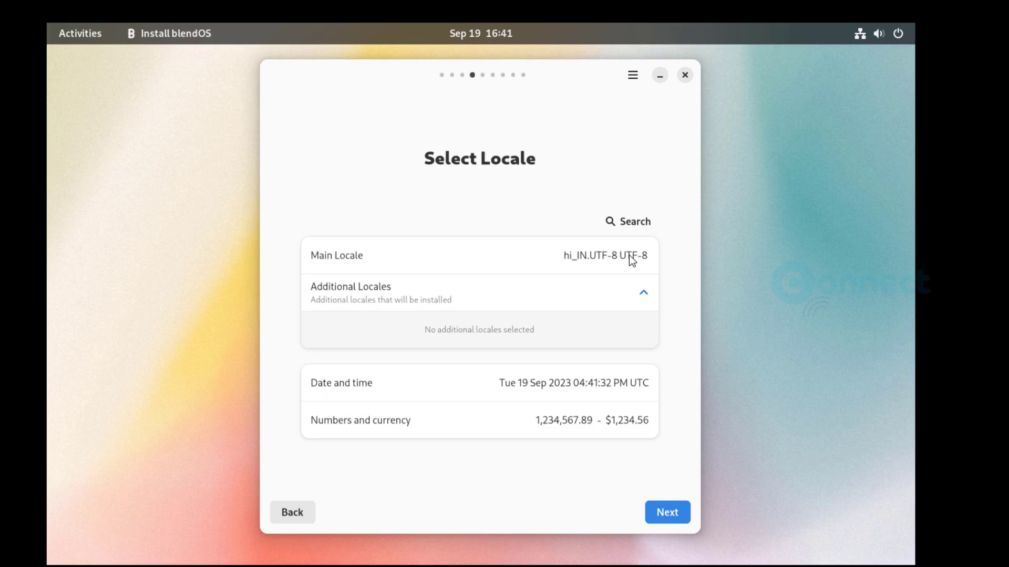
click(645, 292)
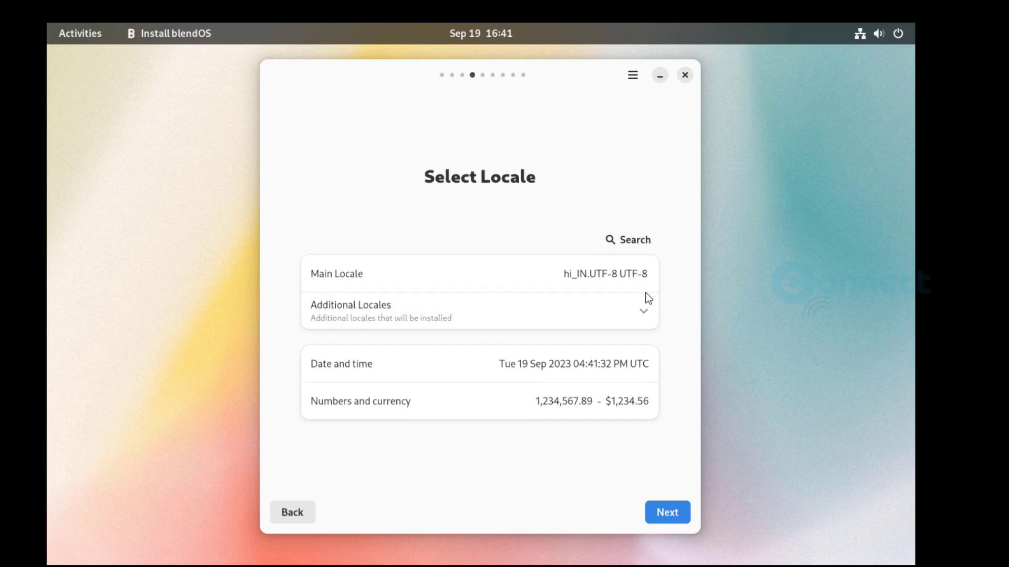
click(642, 310)
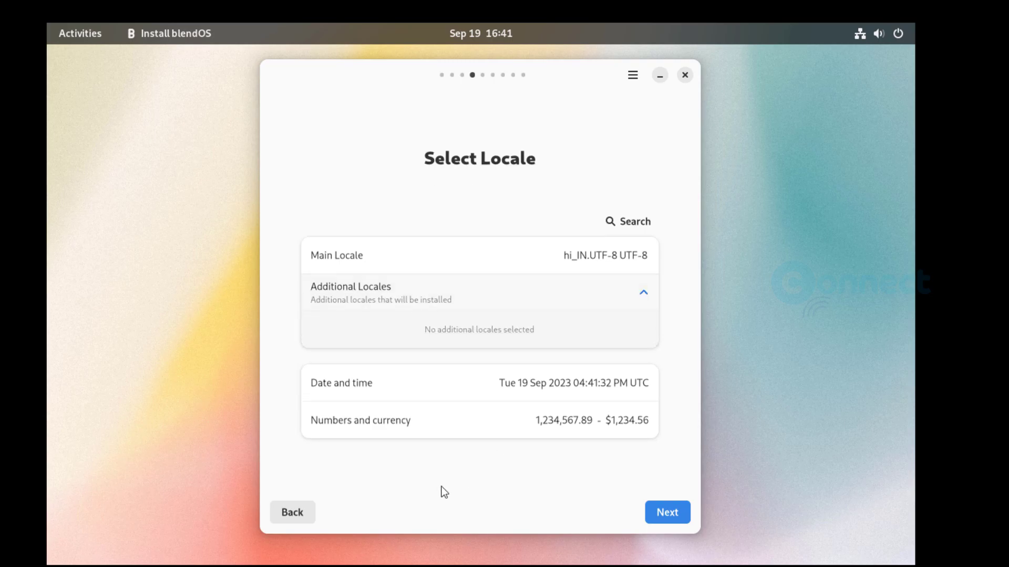
click(310, 513)
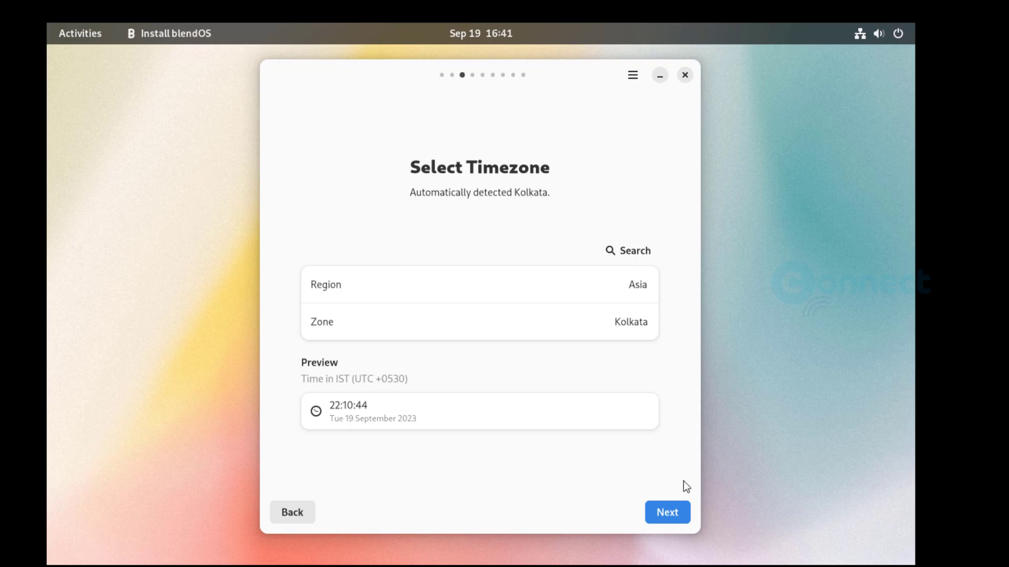
click(675, 509)
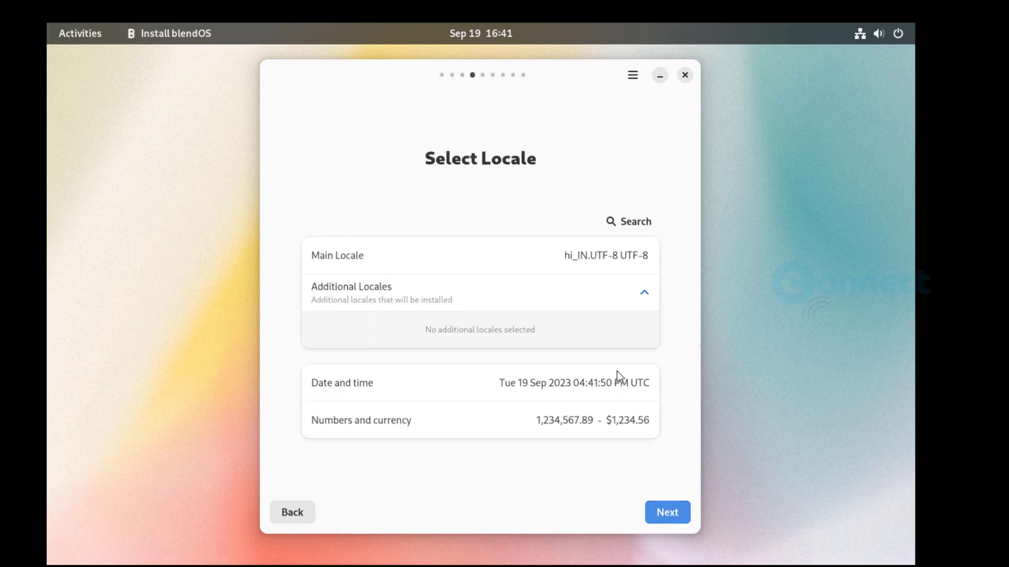
click(642, 292)
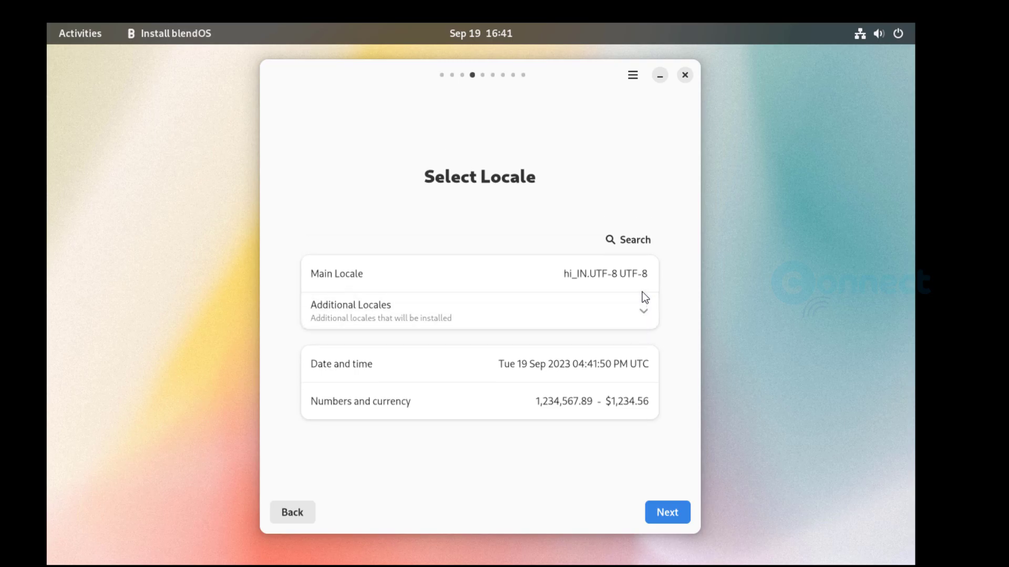
click(642, 304)
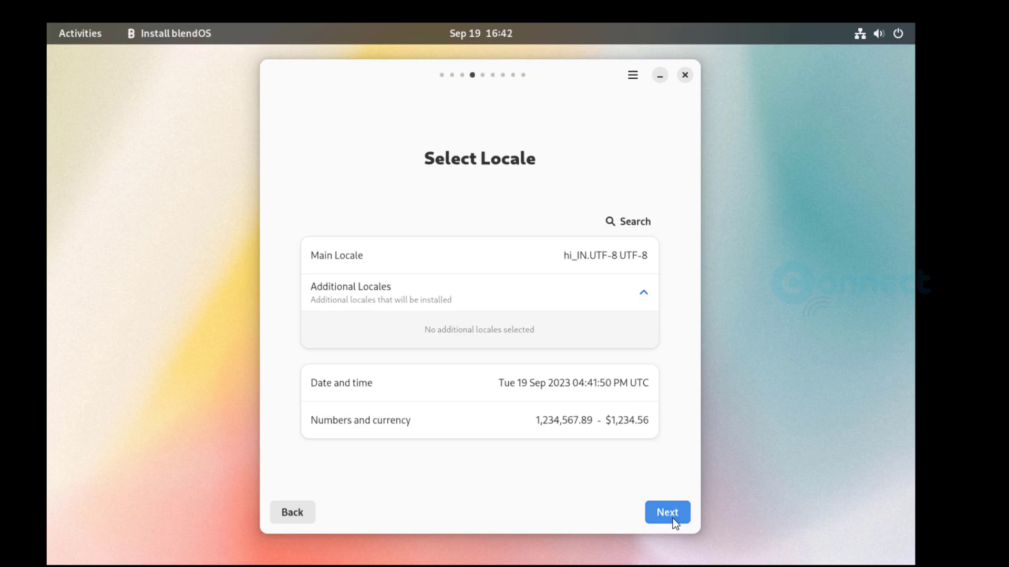
Try to make en_US.UTF-8 UTF-8 the main locale through the locale search
click(638, 224)
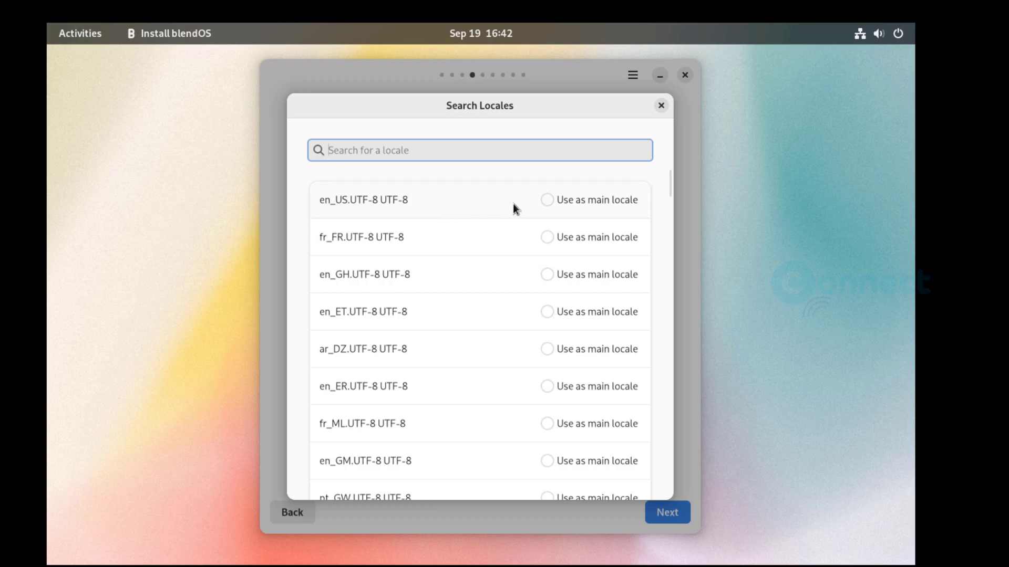
click(549, 200)
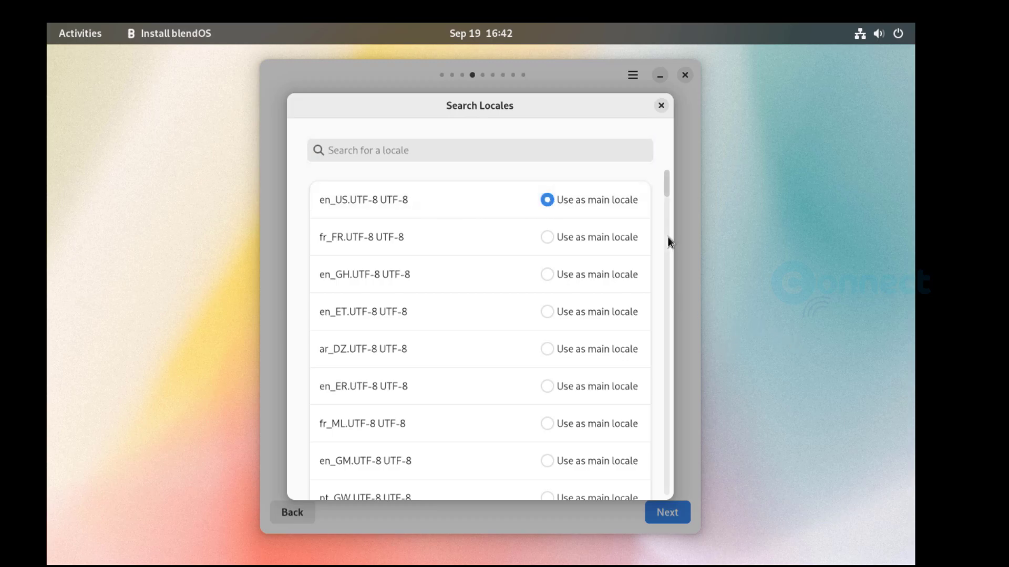
click(661, 106)
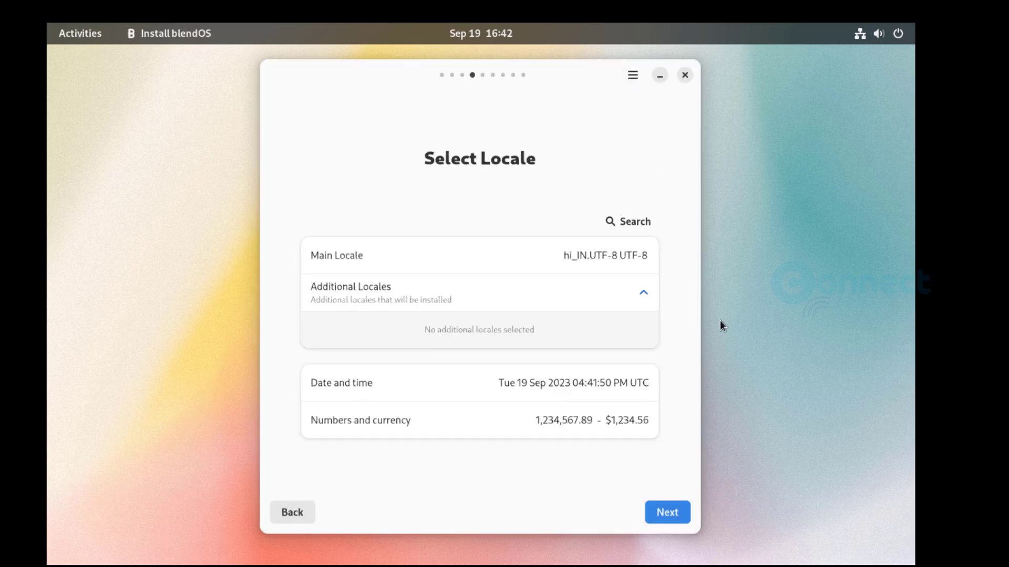
click(642, 298)
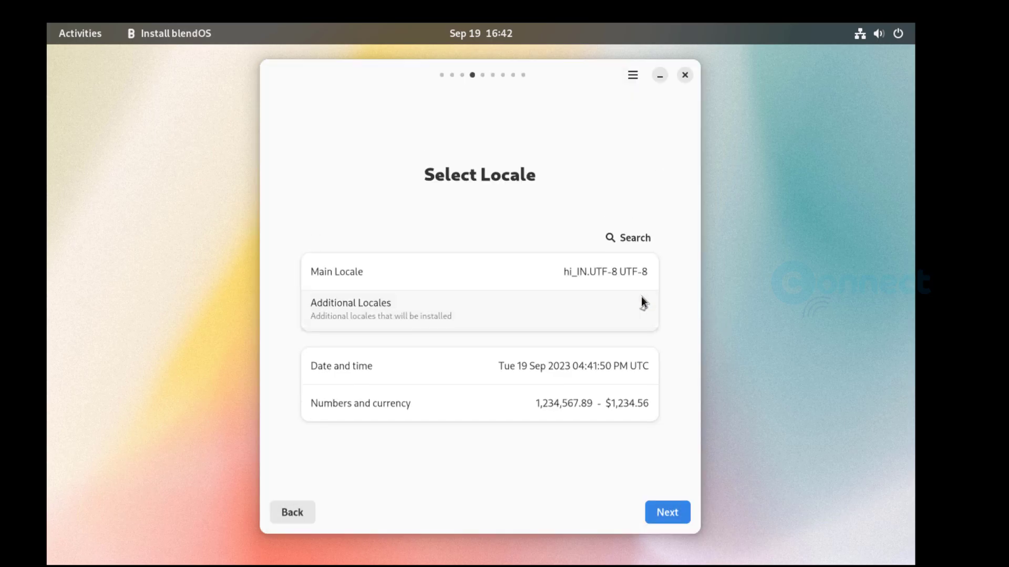
click(642, 298)
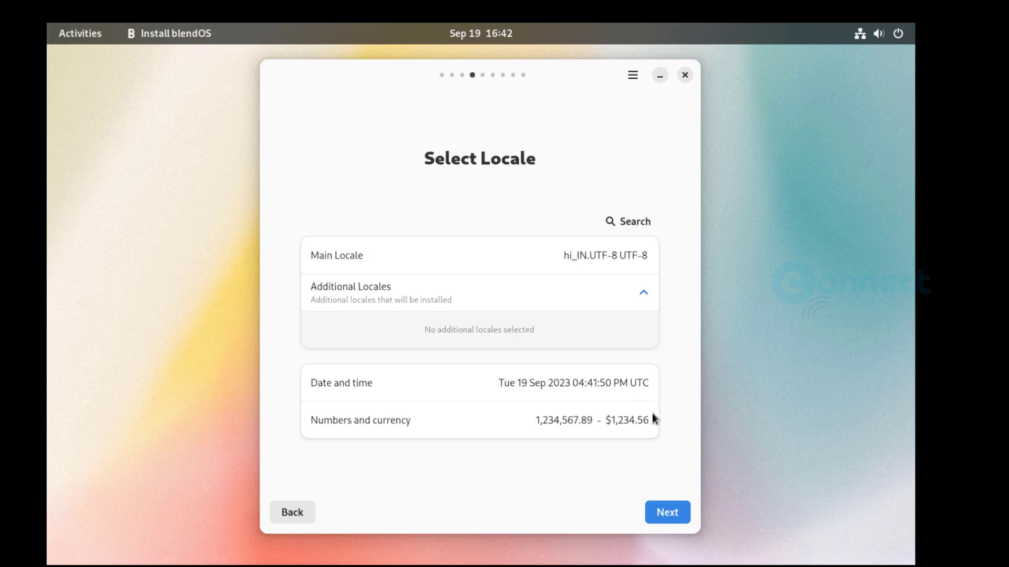
Proceed from the locale page to user creation and enter the new user's full name
click(675, 518)
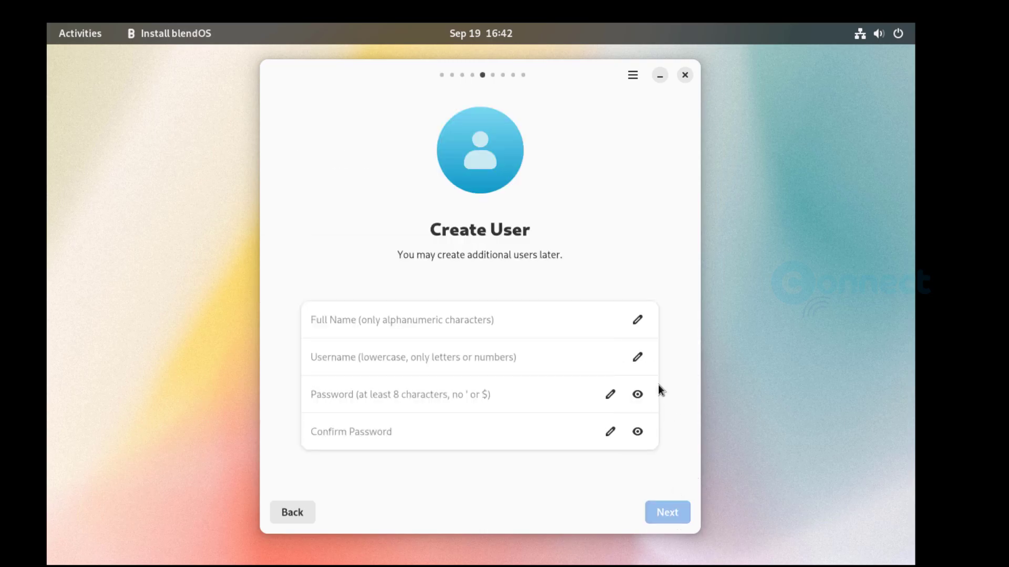
click(449, 322)
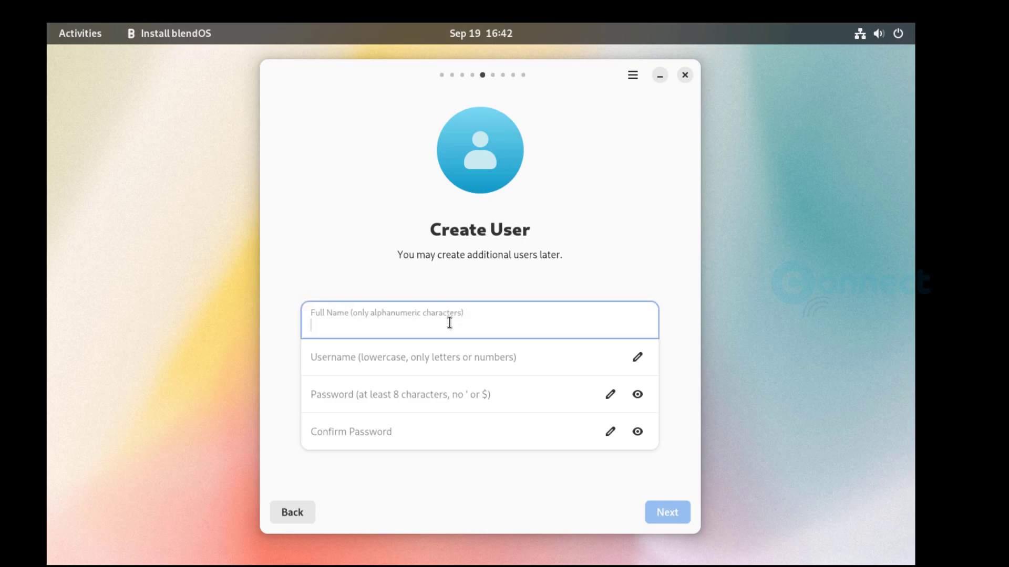
text(Ma)
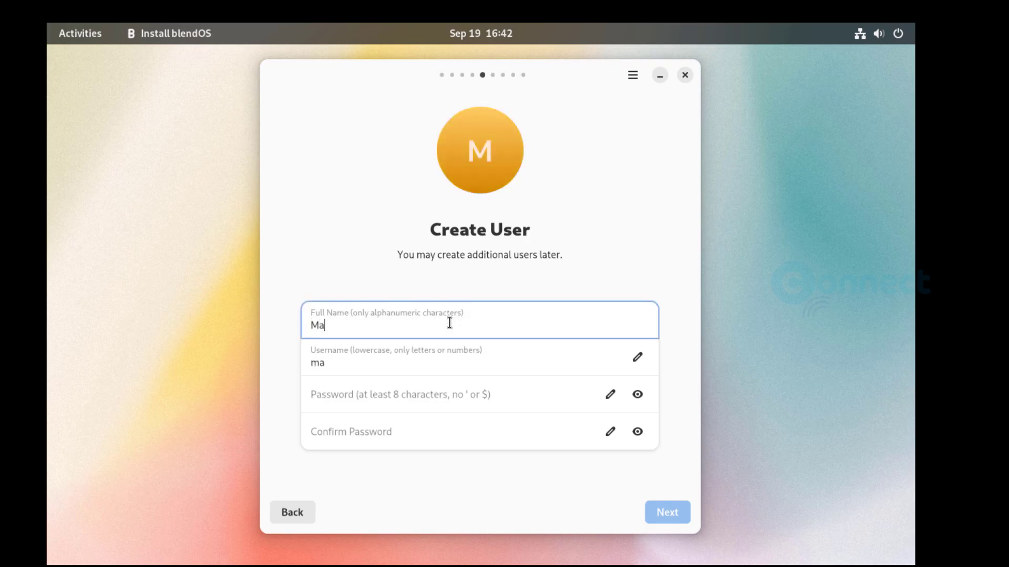
text(nikan)
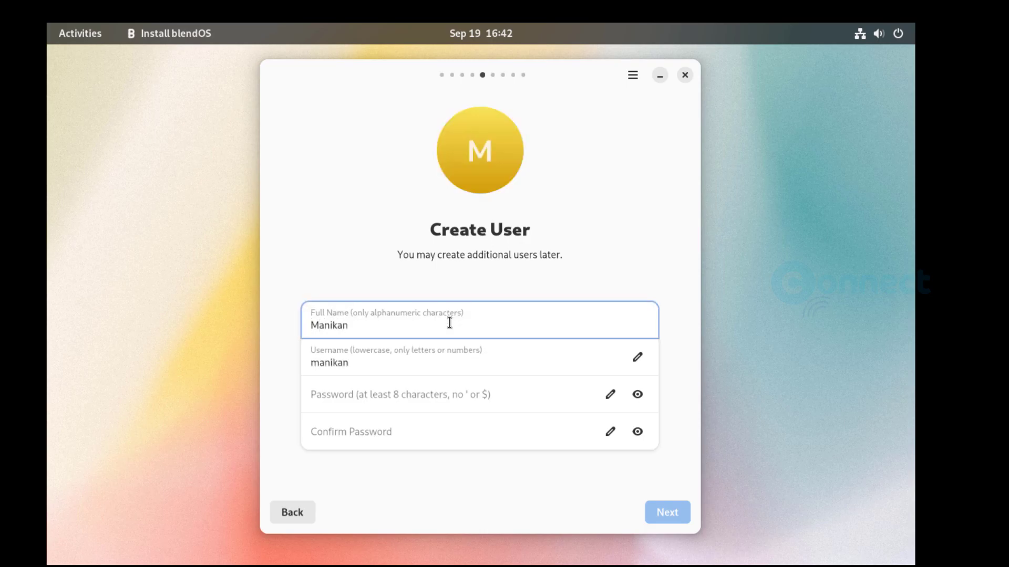
text(dan)
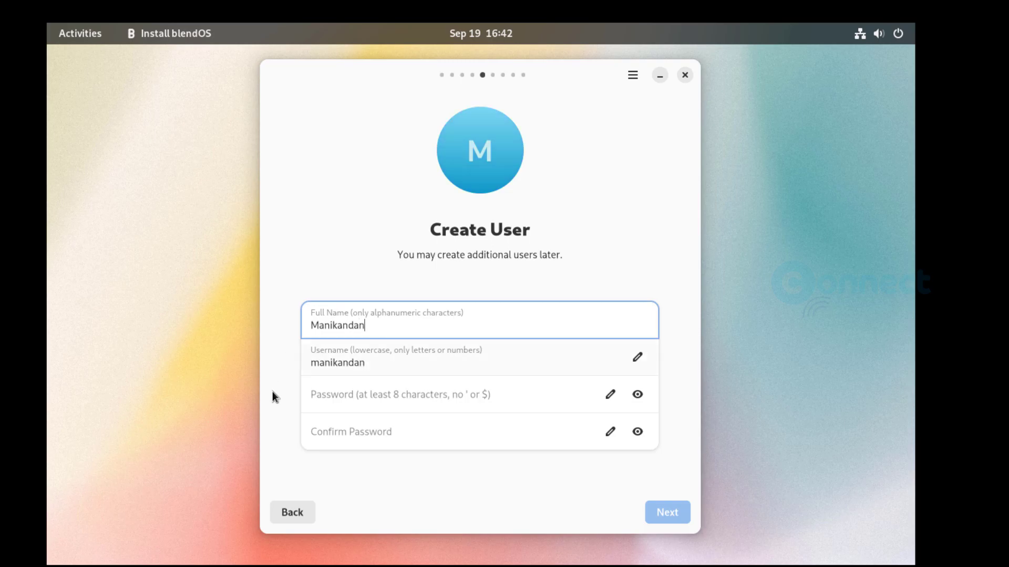
Enter the new user's account password and repeat it in the confirmation field
click(358, 395)
text(•••)
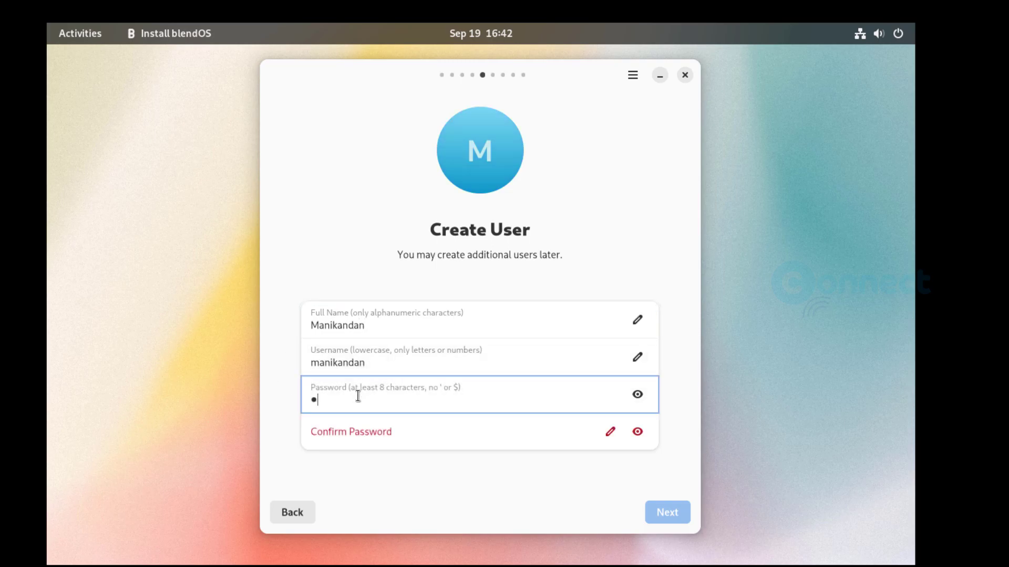
text(•••••)
key(Tab)
key(Tab)
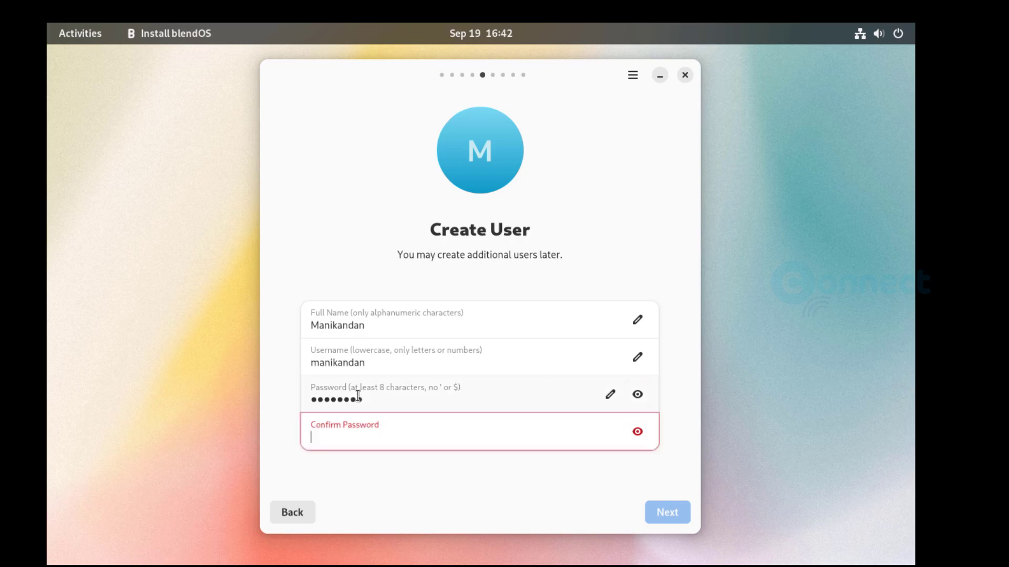
text(••••••••)
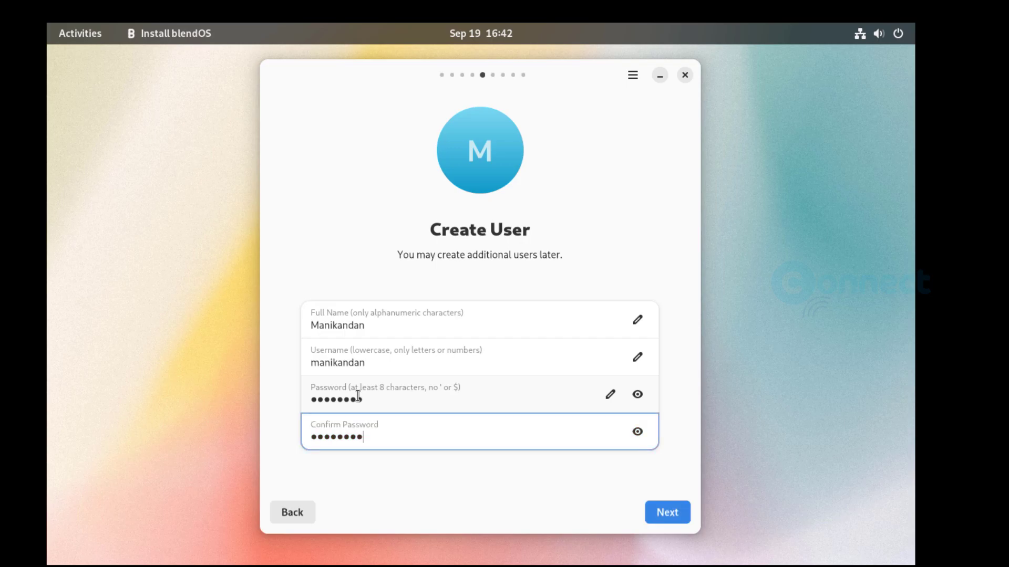
Accept the user details, select the sda hard disk as the installation disk, and continue to the summary
click(667, 506)
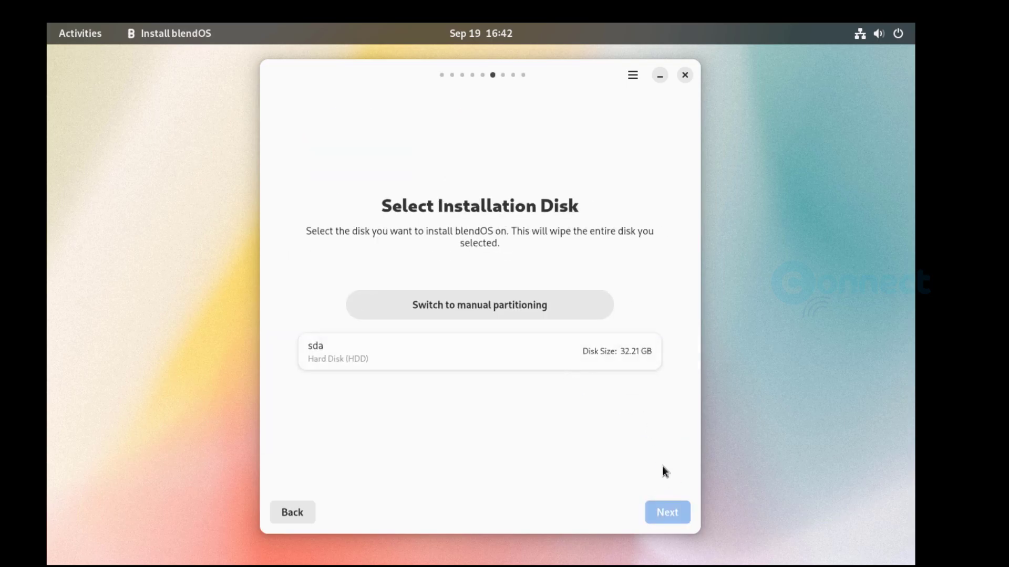
click(536, 342)
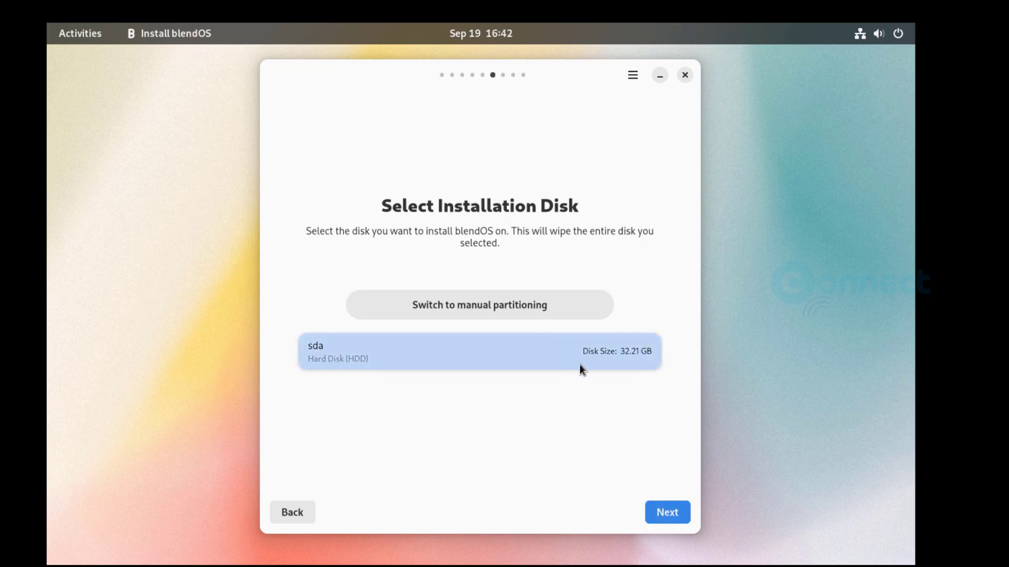
click(673, 513)
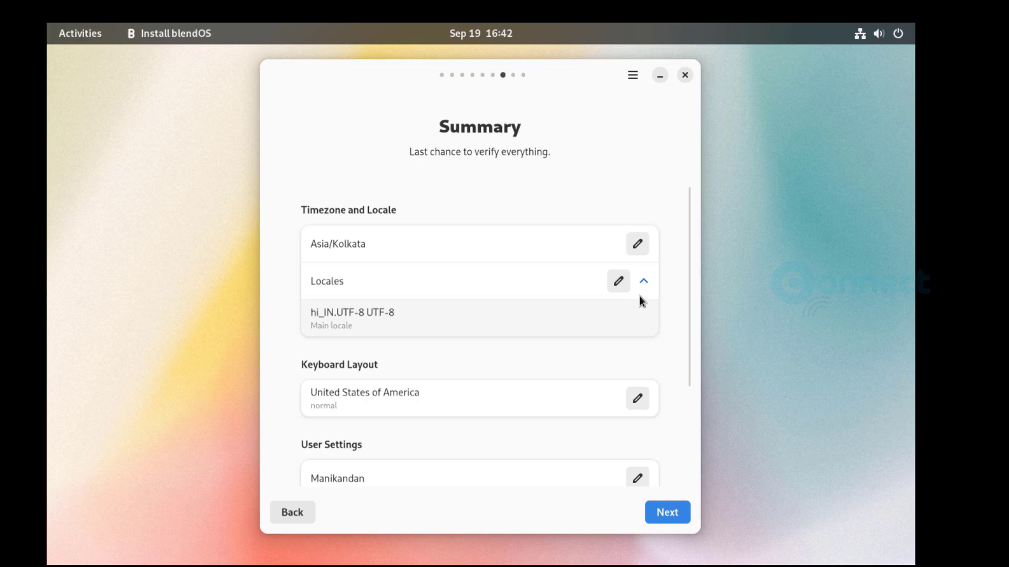
Edit the locales from the summary and set en_US.UTF-8 UTF-8 as the main locale
click(619, 282)
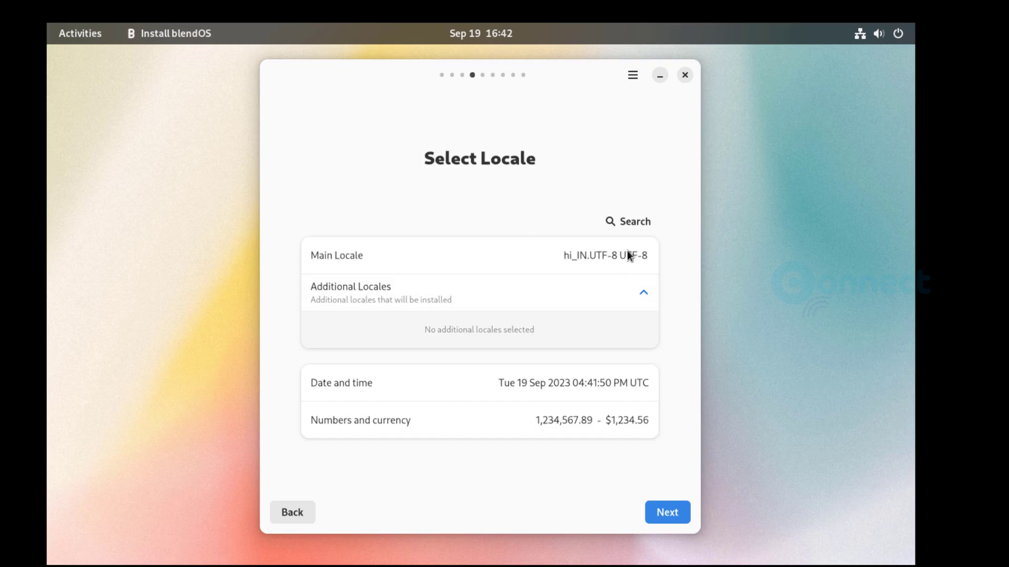
click(629, 222)
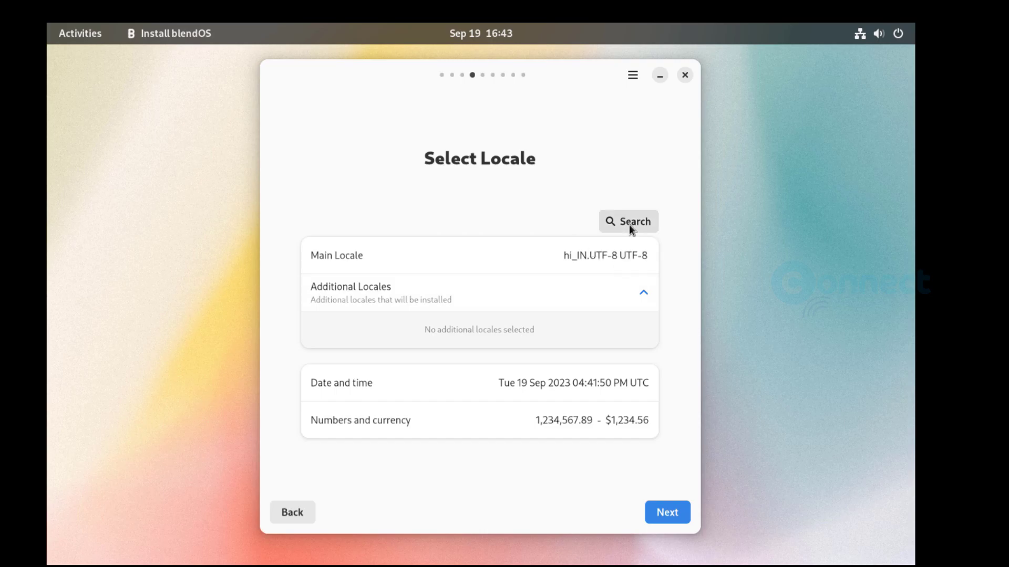
click(548, 200)
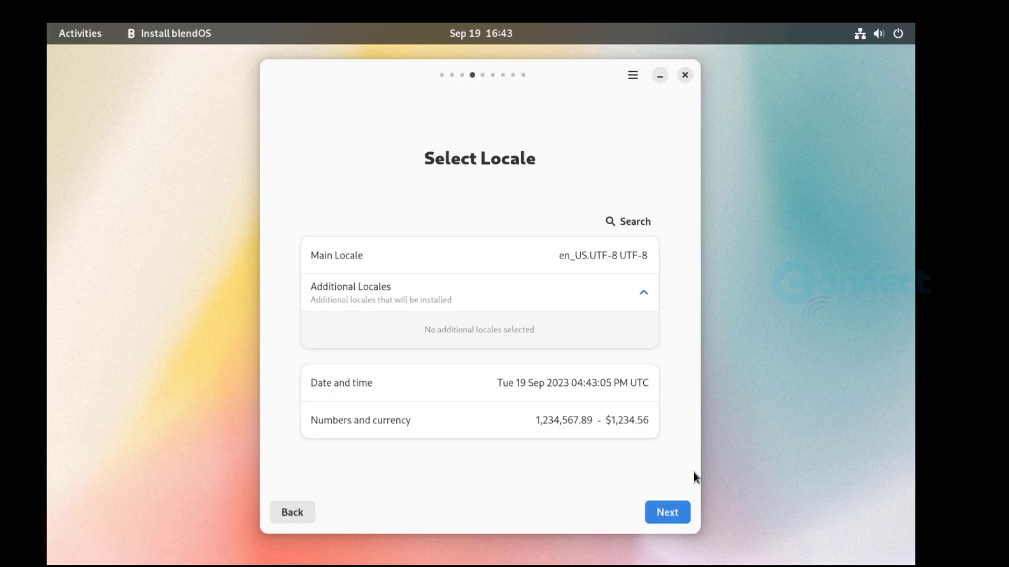
Proceed through the remaining pages with the same user and sda disk, and start the blendOS installation from the summary
click(679, 515)
click(680, 515)
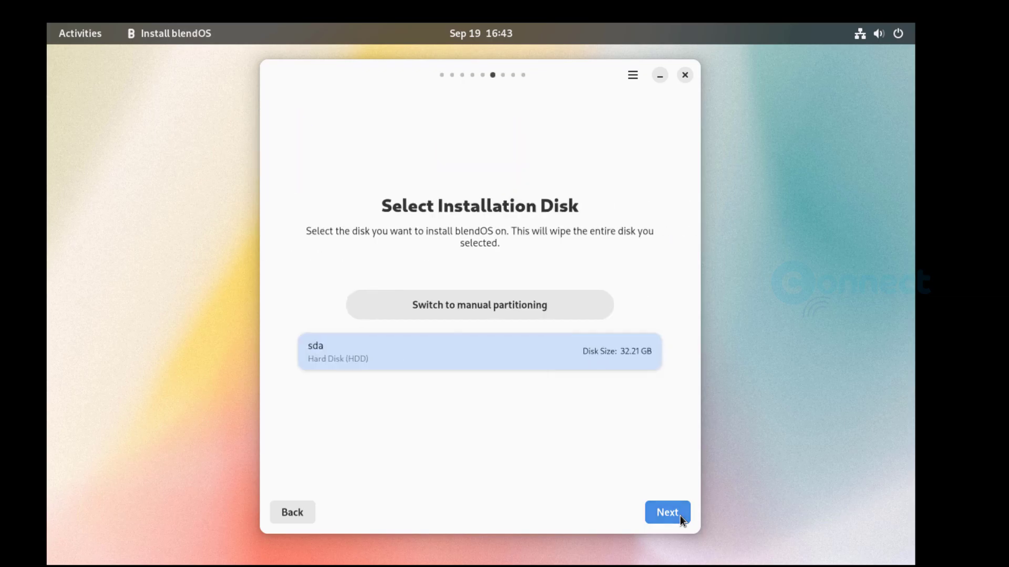
click(679, 516)
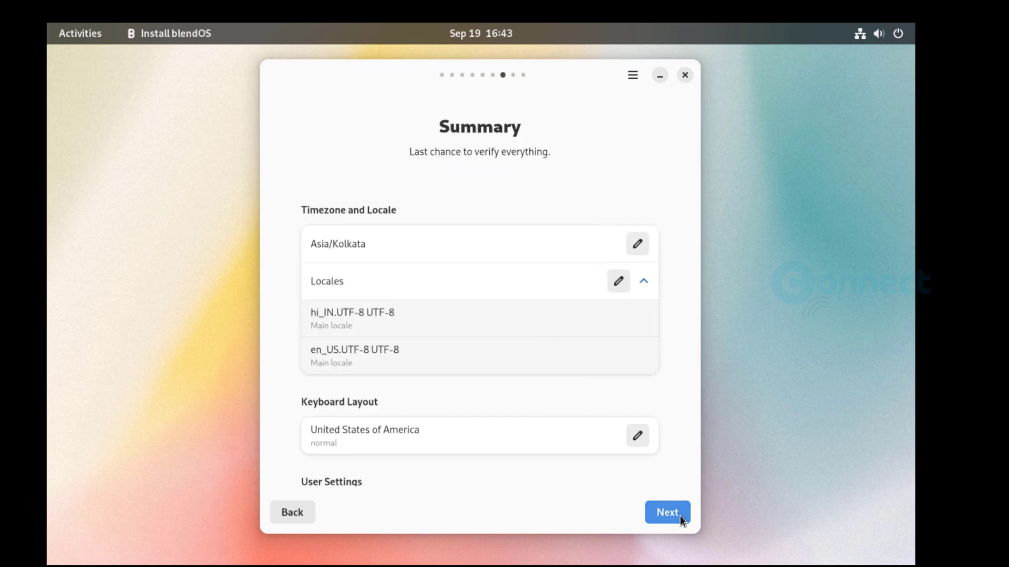
click(680, 515)
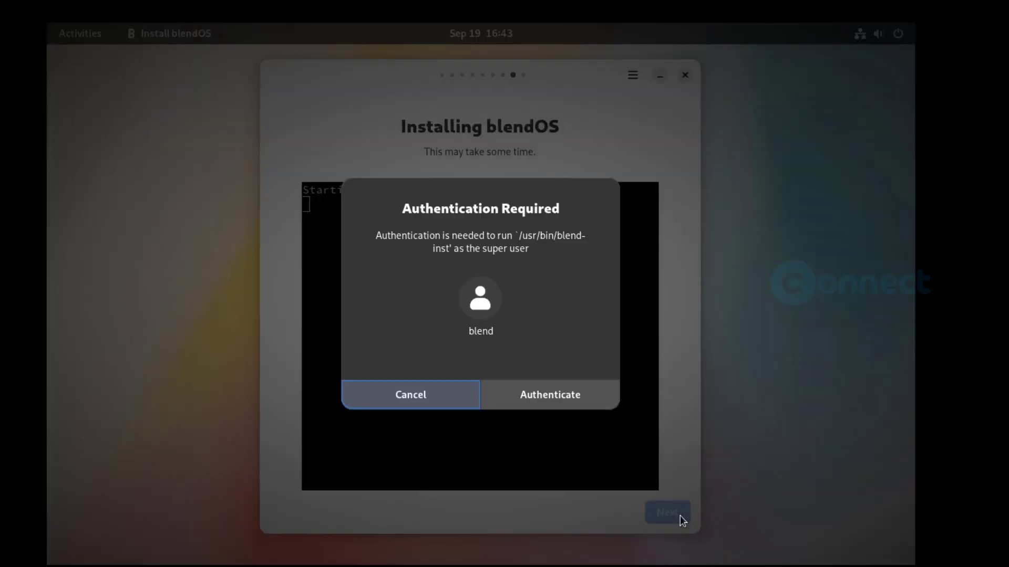
Authorize the installer to run as super user, complete the blendOS installation, and reboot the machine
click(556, 394)
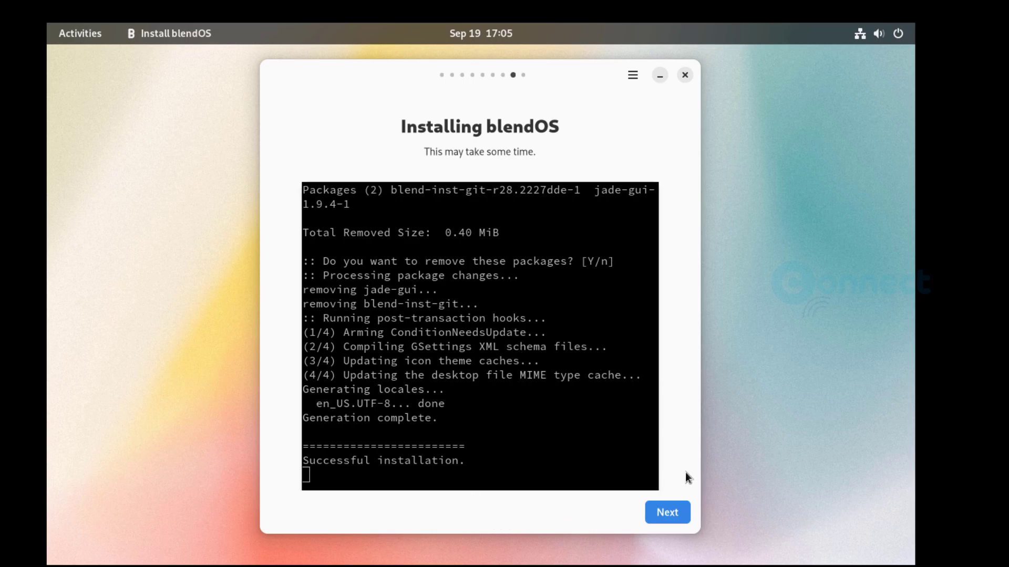
click(678, 508)
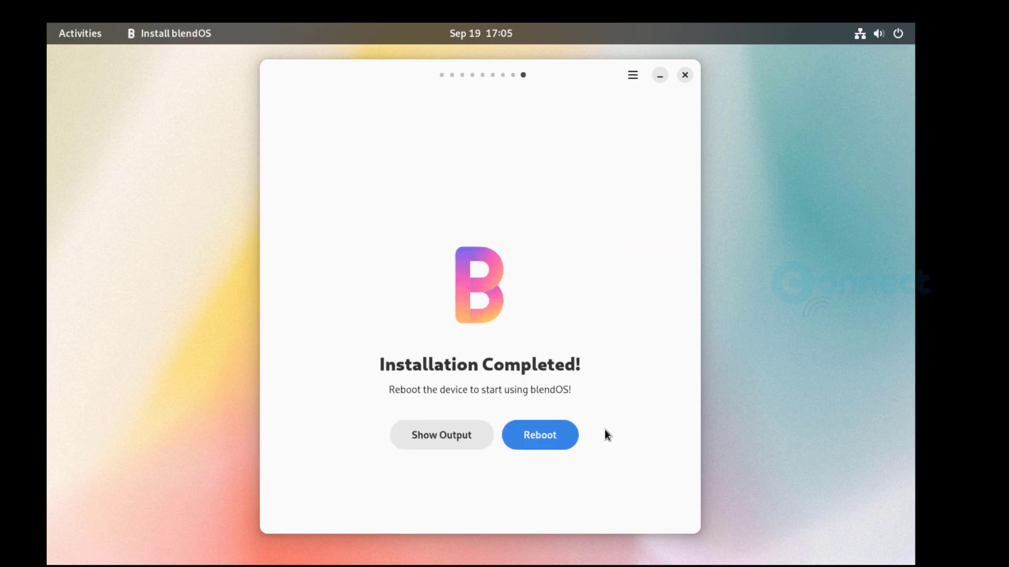
click(570, 438)
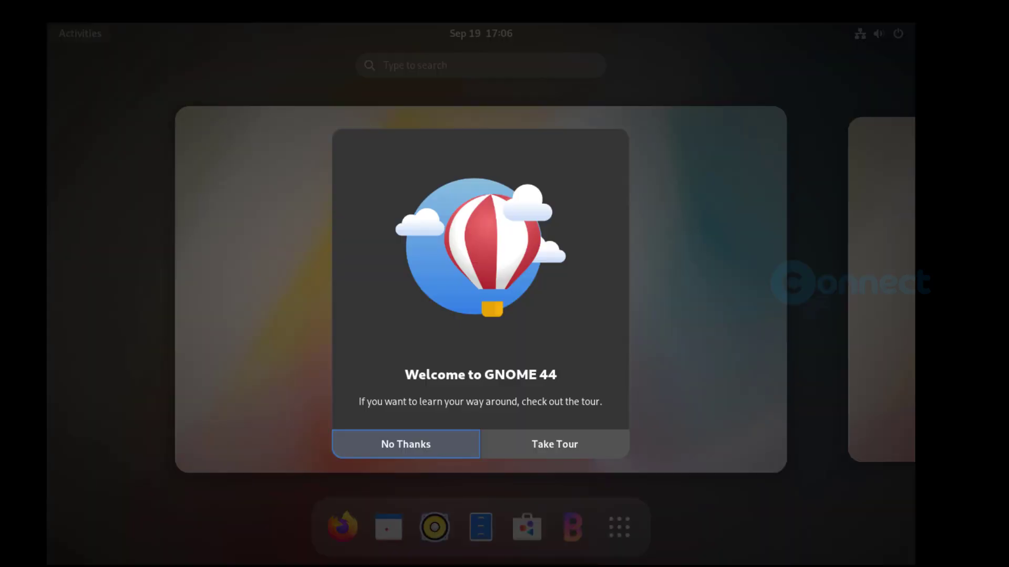
Go through the GNOME tour to its last page, and close the tour and the blendOS installer windows
click(442, 445)
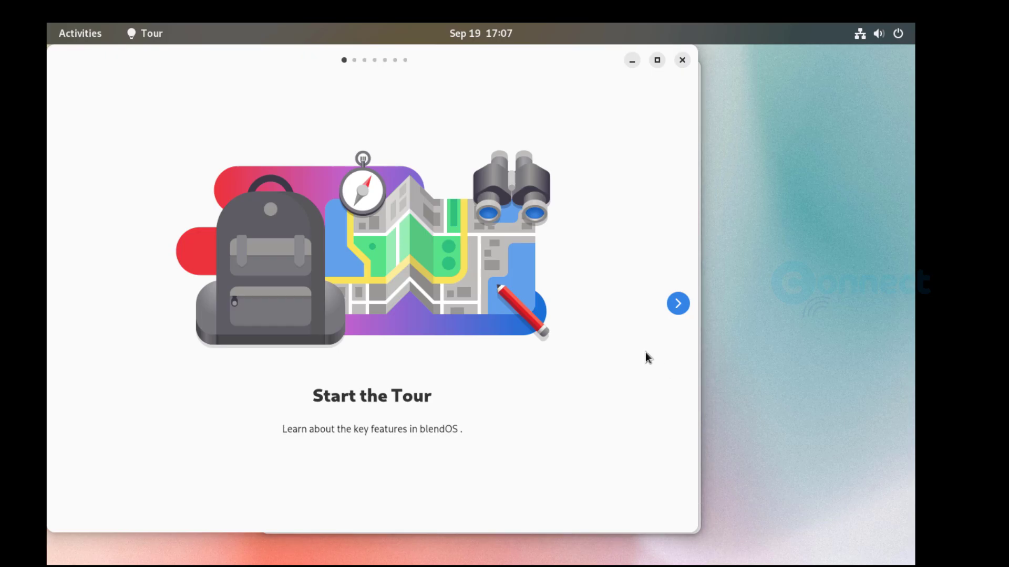
click(685, 303)
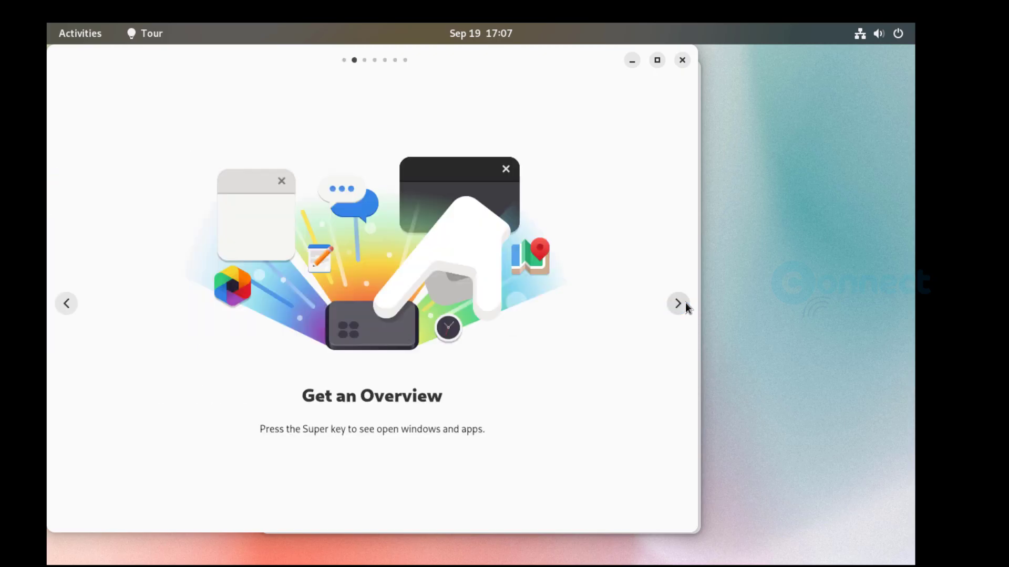
click(681, 304)
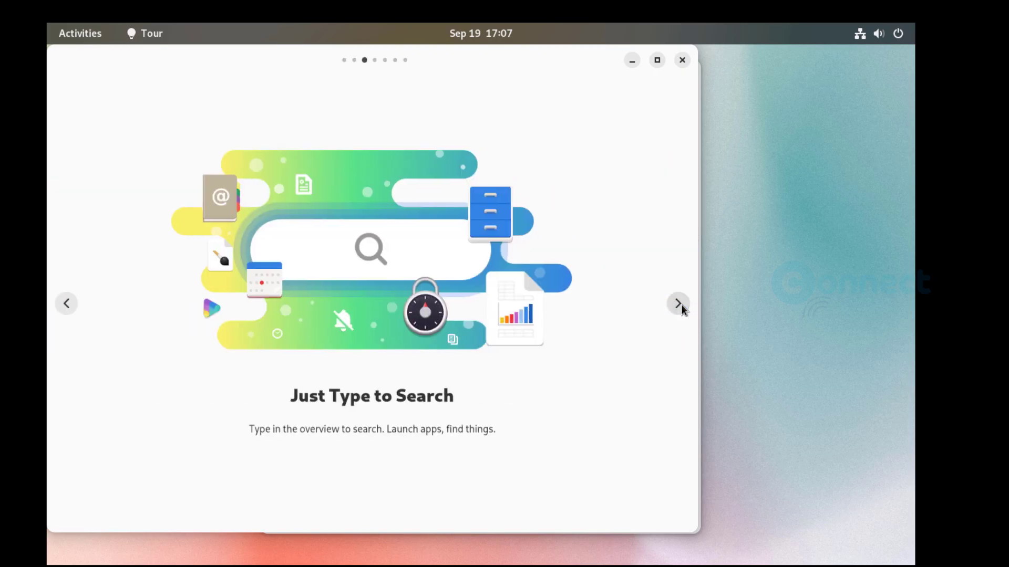
click(680, 305)
click(681, 304)
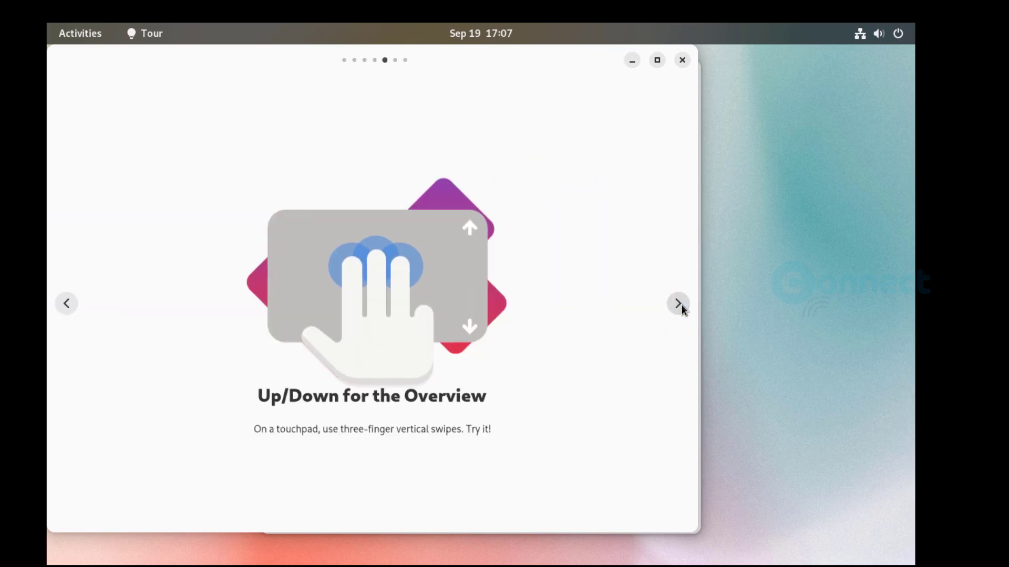
click(681, 304)
click(680, 304)
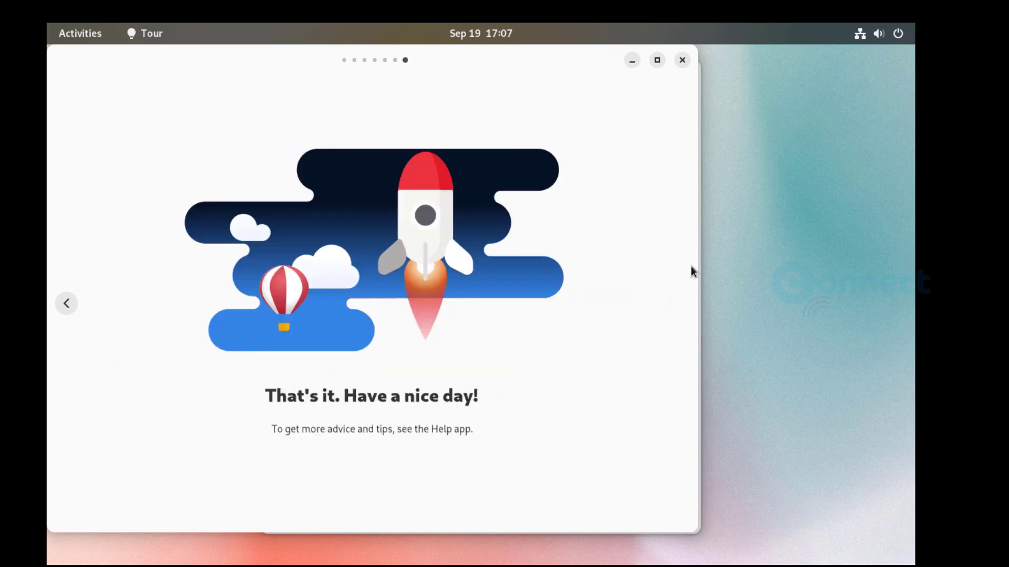
click(682, 61)
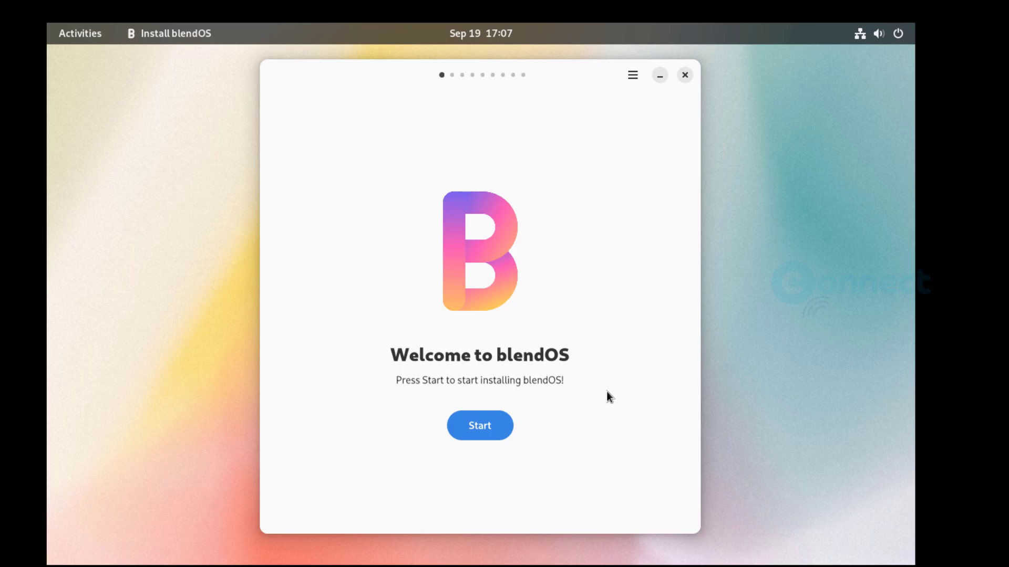
click(686, 77)
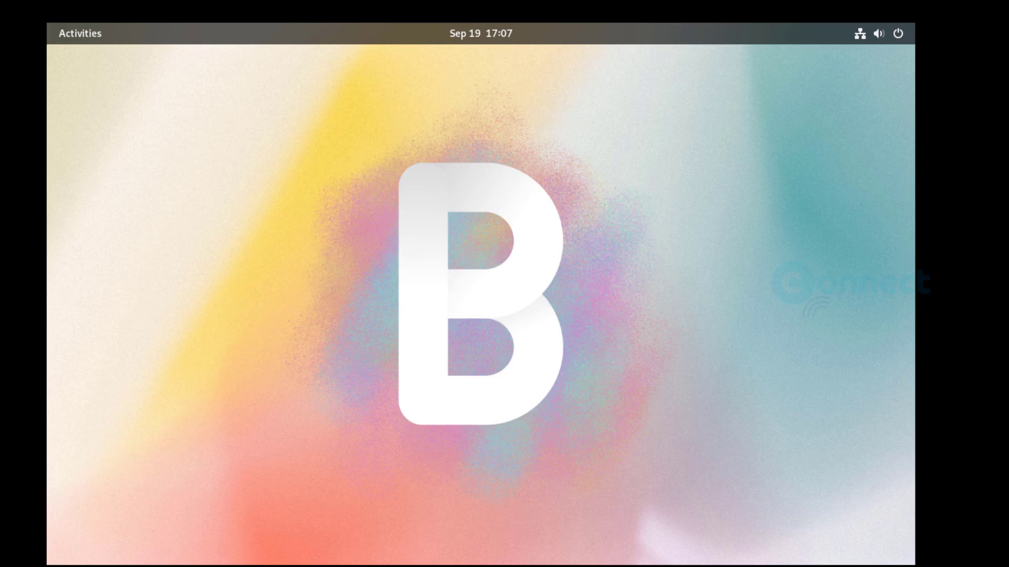
Remove the blendOS.iso disk from the virtual machine's optical drive
click(483, 566)
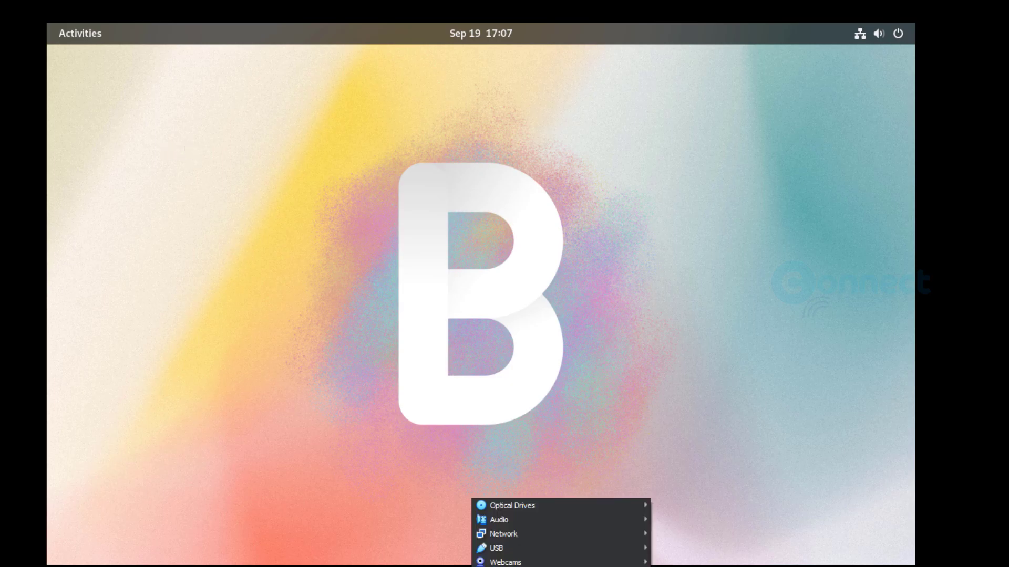
mouse_move(532, 500)
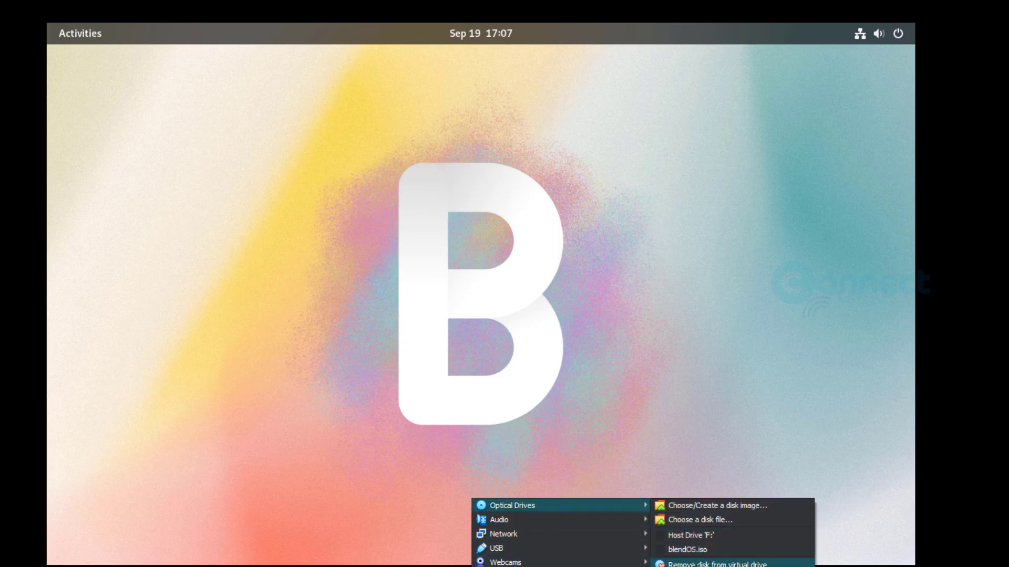
click(717, 564)
click(460, 349)
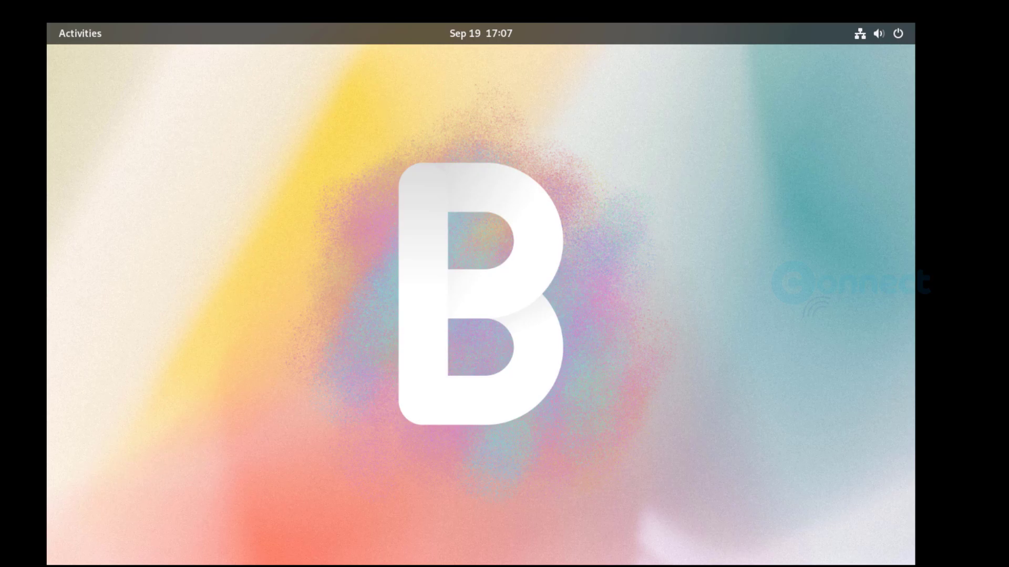
Close the virtual machine with the option to power off the machine
key(ctrl+q)
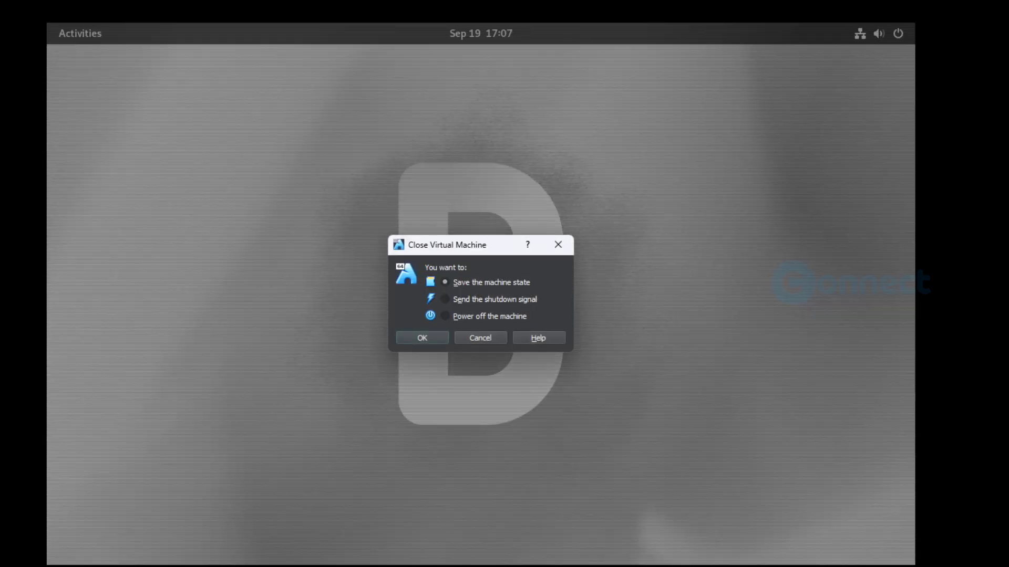
click(447, 315)
click(438, 337)
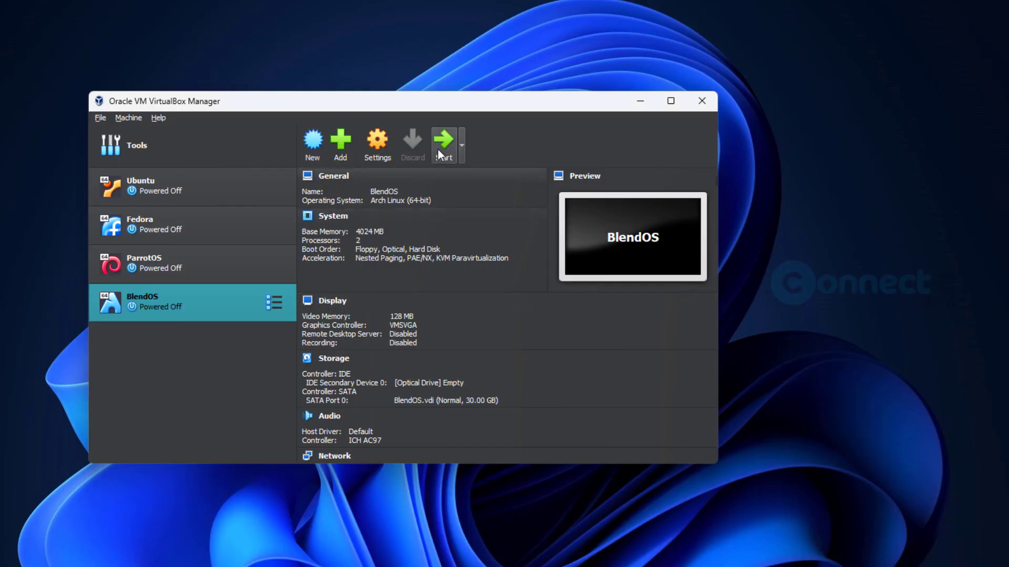
Start the BlendOS virtual machine in full-screen mode and log in to the installed system with the account password
click(446, 142)
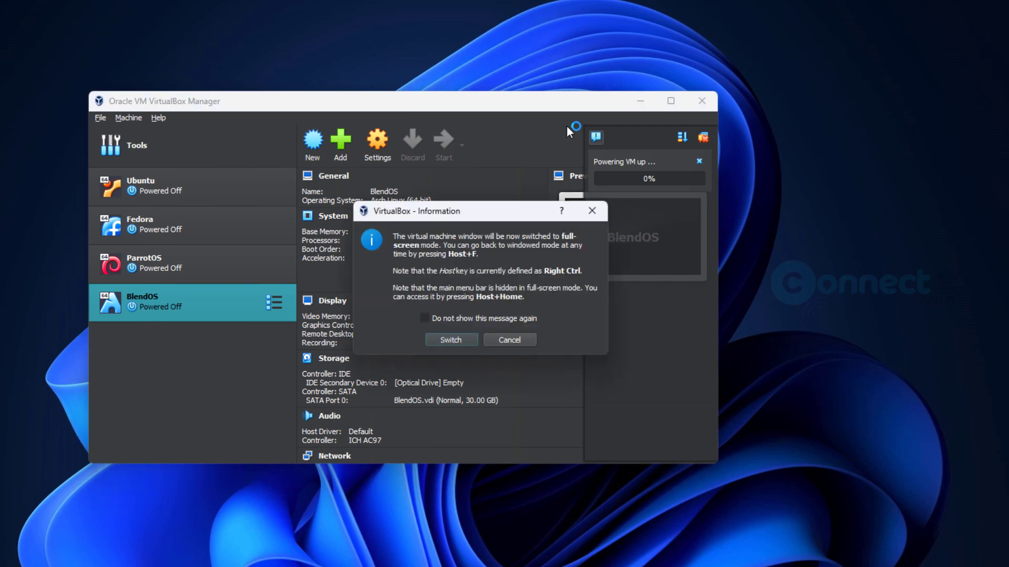
click(472, 343)
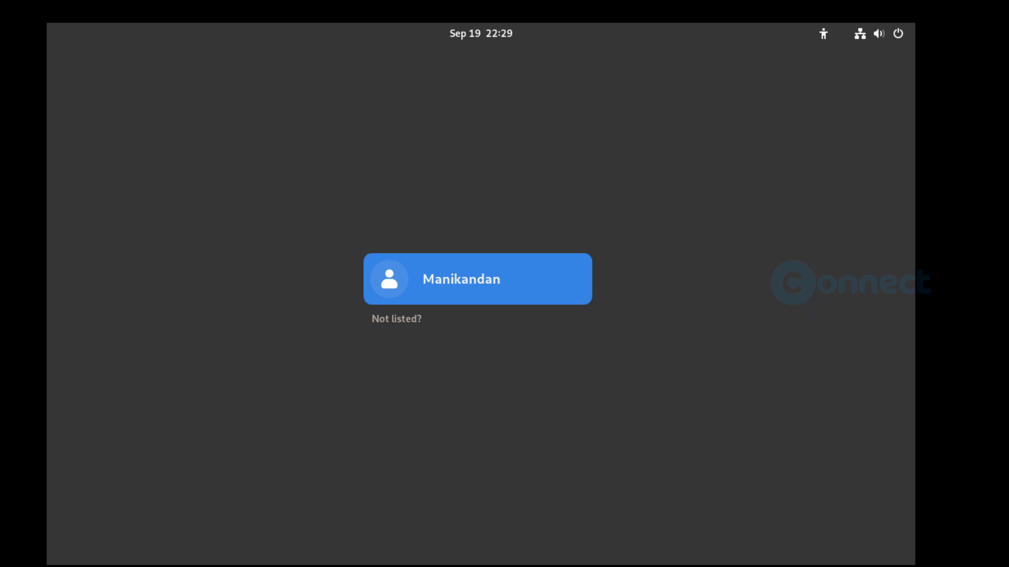
key(Return)
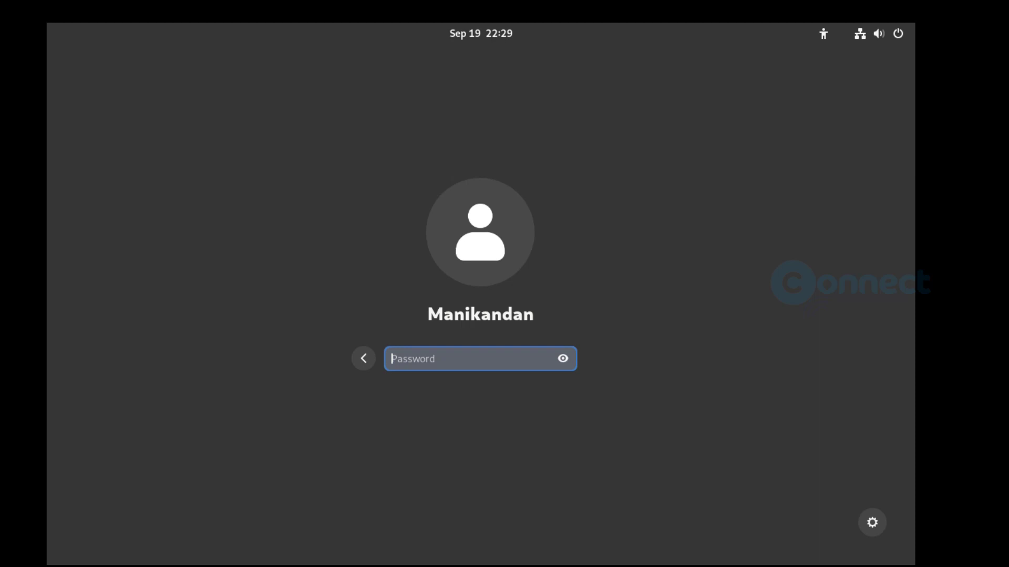
text(•••••)
text(•••)
key(Return)
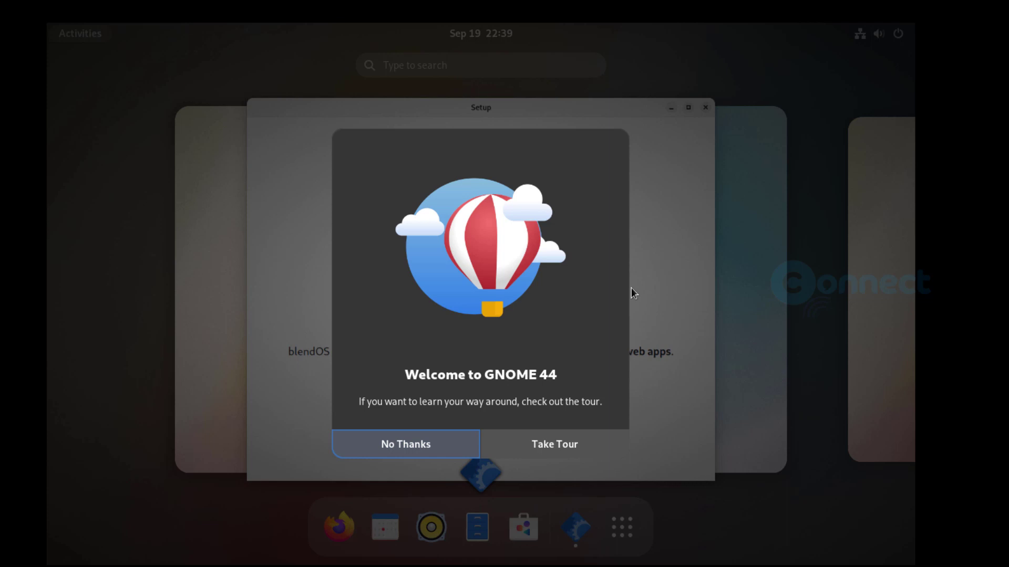
Decline the GNOME tour and go through every page of the blendOS first setup until it is finished
click(431, 450)
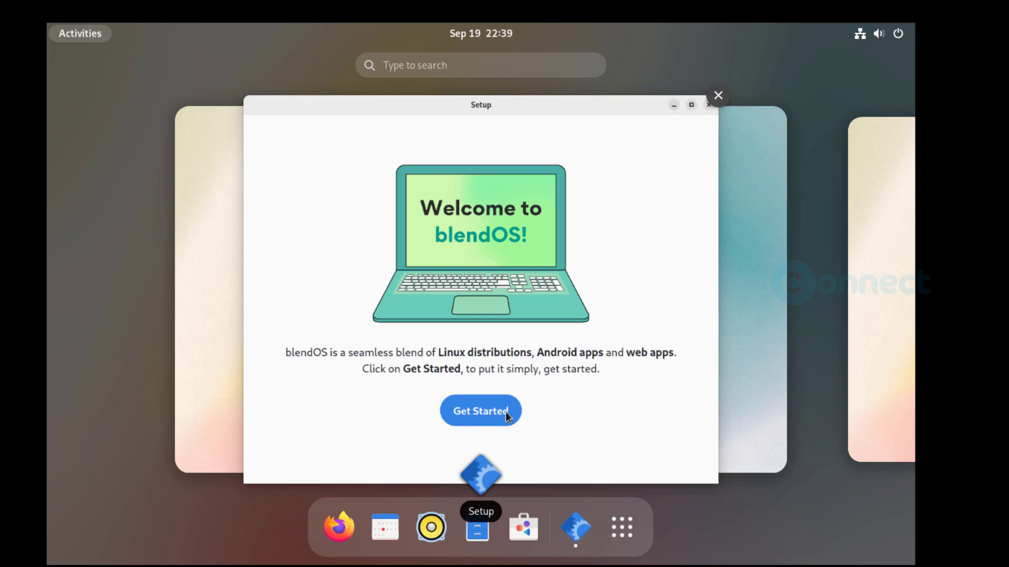
click(649, 359)
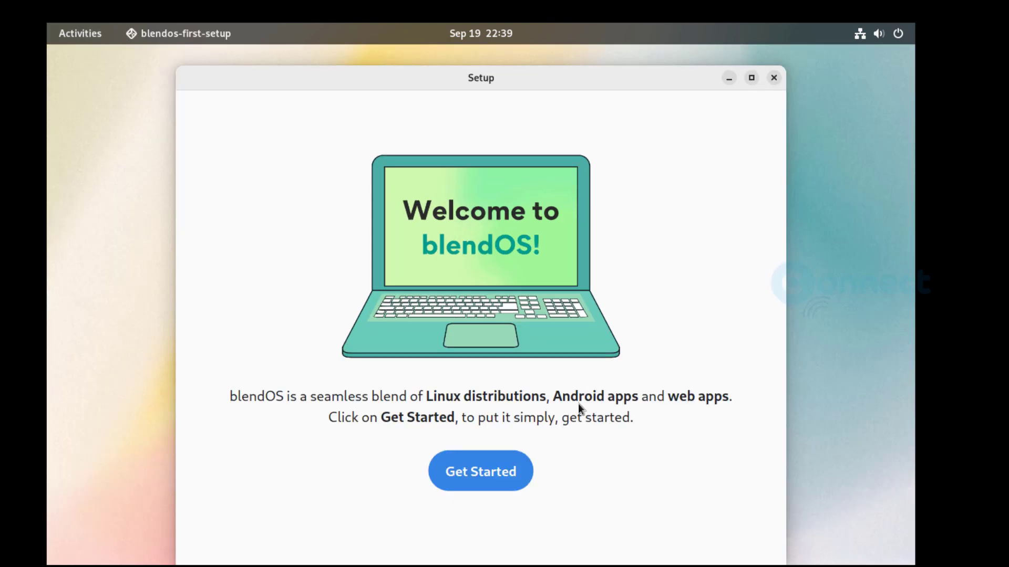
click(492, 472)
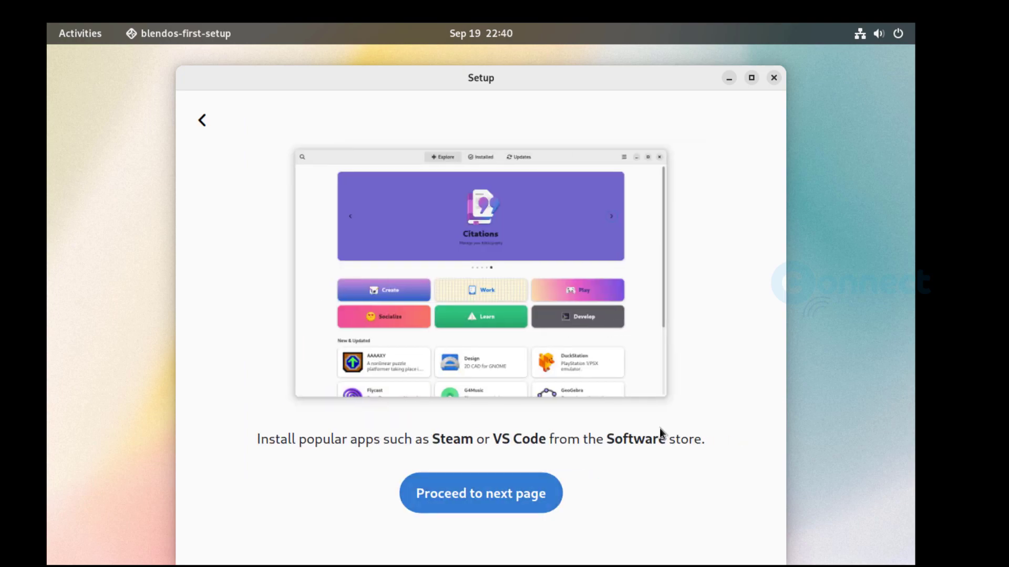
click(500, 493)
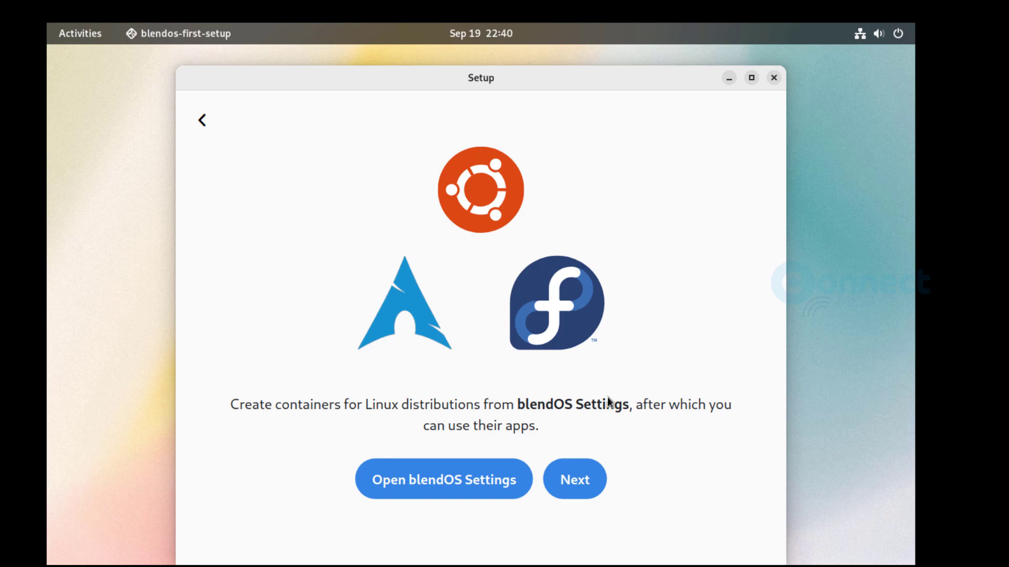
click(595, 478)
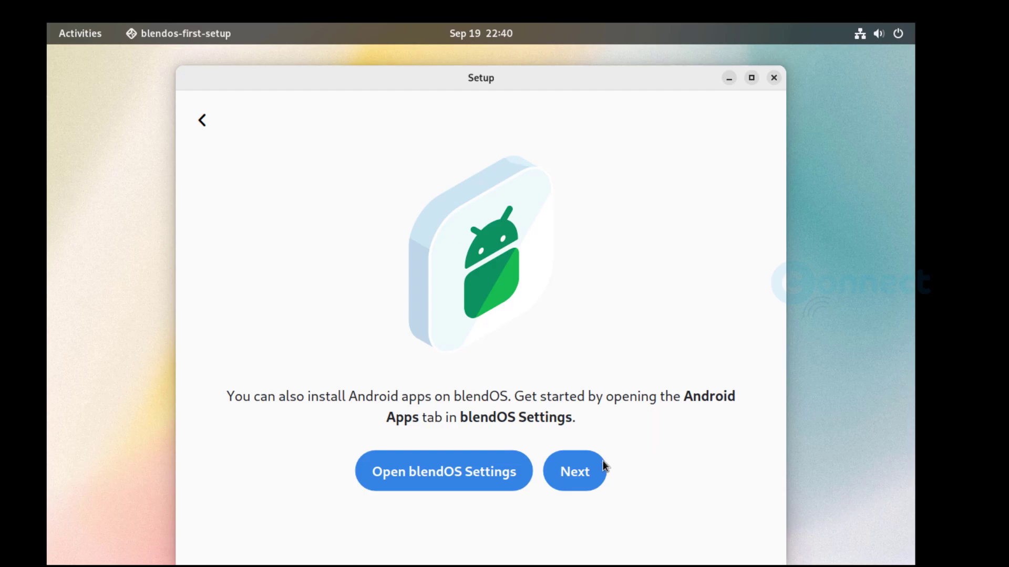
click(589, 476)
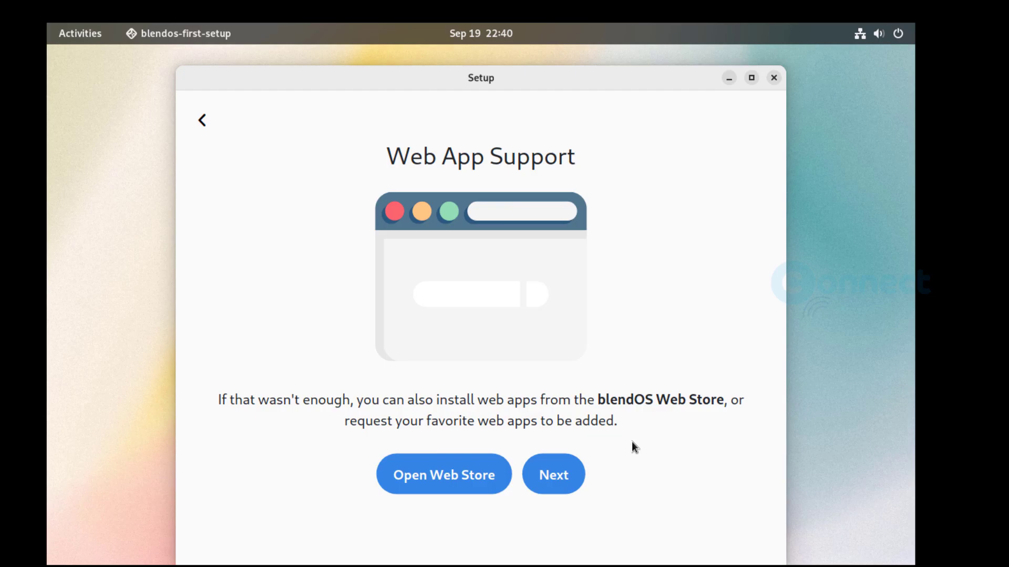
click(569, 474)
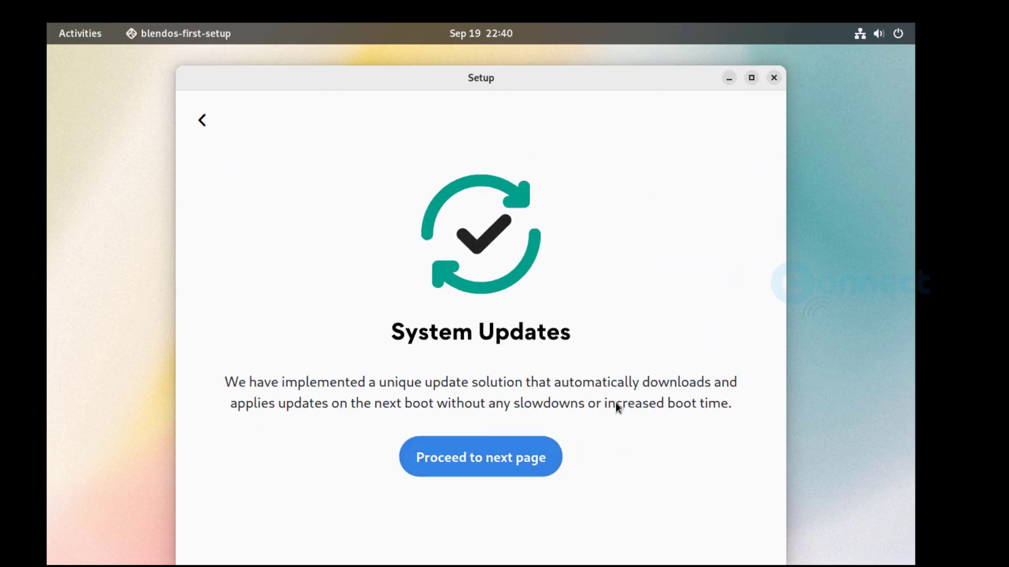
click(516, 463)
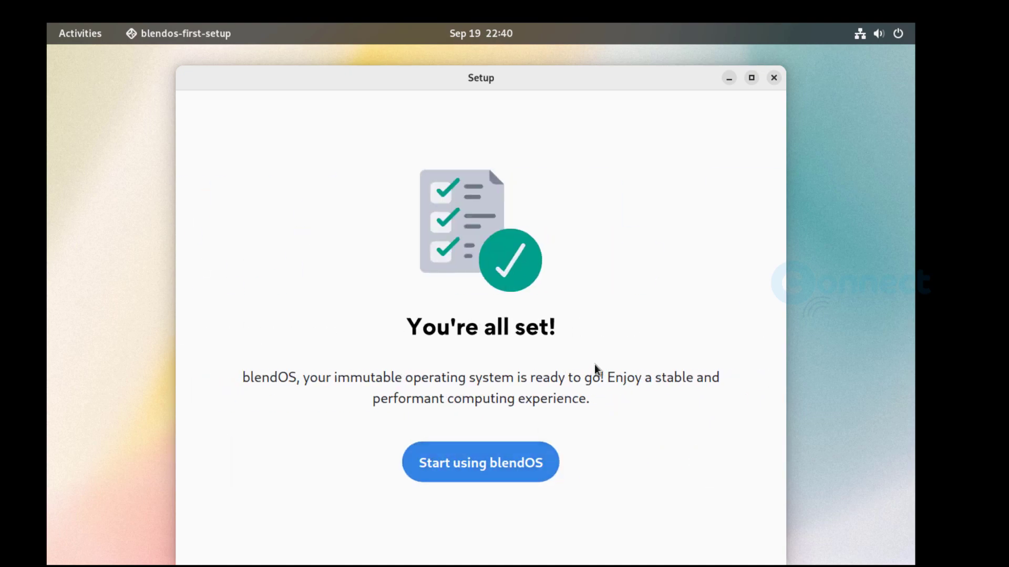
click(515, 465)
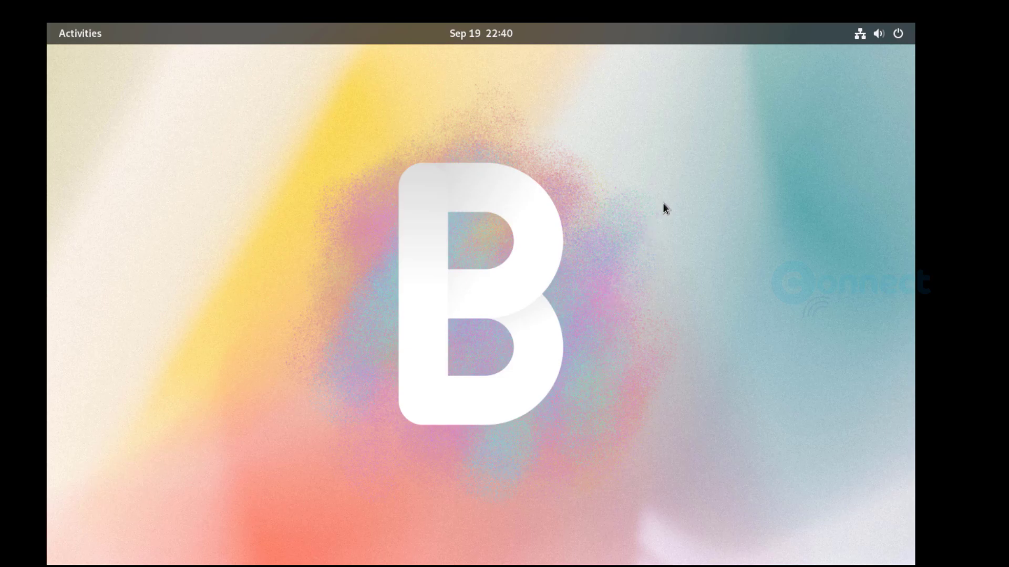
Set the display resolution to 1920 × 1080 (16:9) in the system settings, keep the change, and close the settings
click(894, 39)
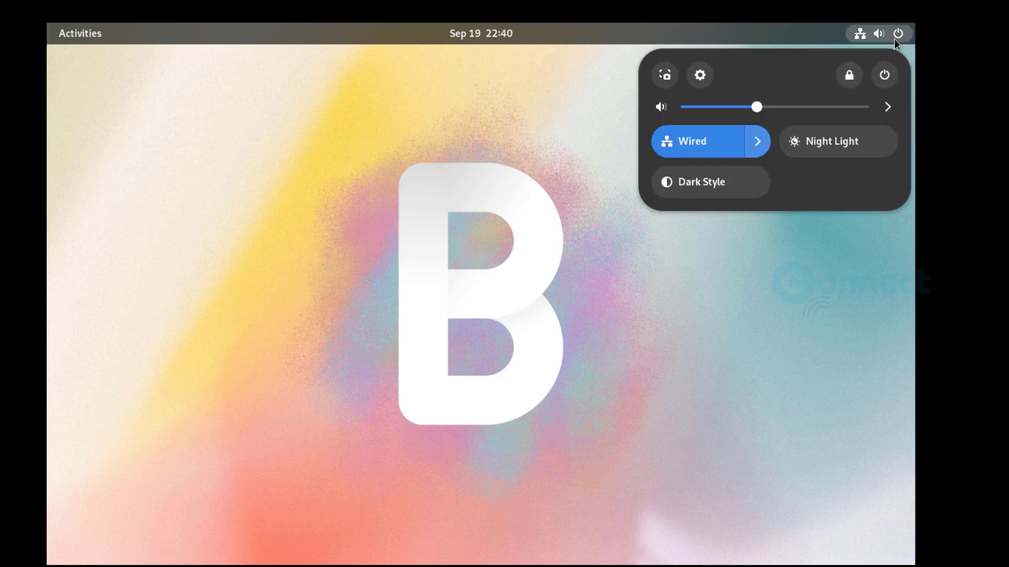
click(700, 75)
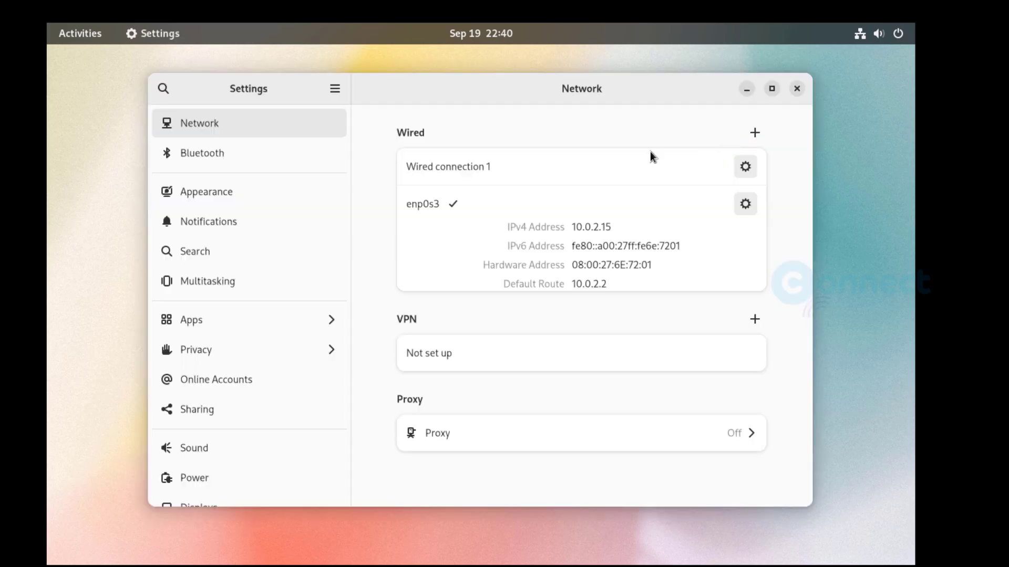
scroll(249, 349, down, 3)
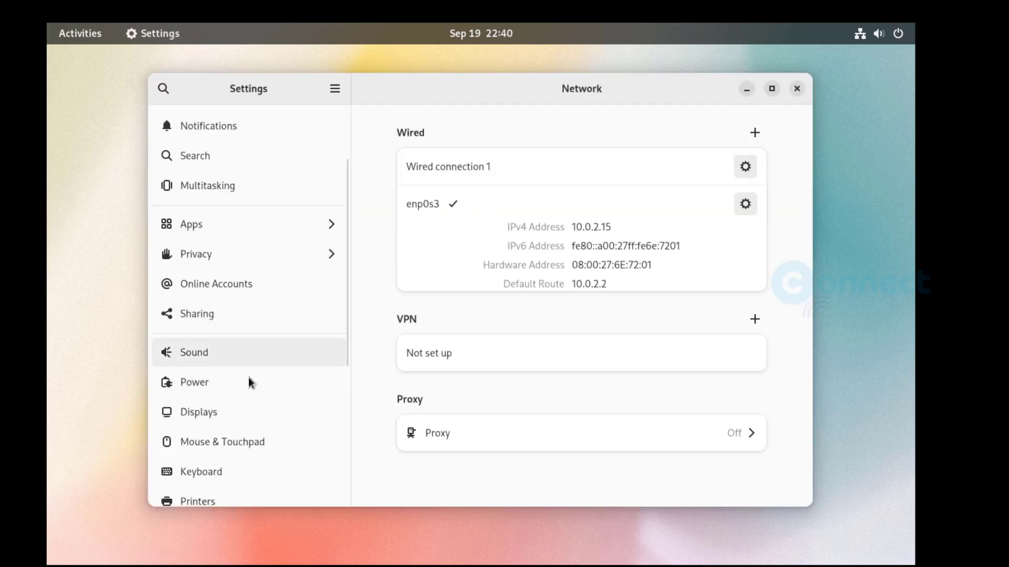
click(243, 413)
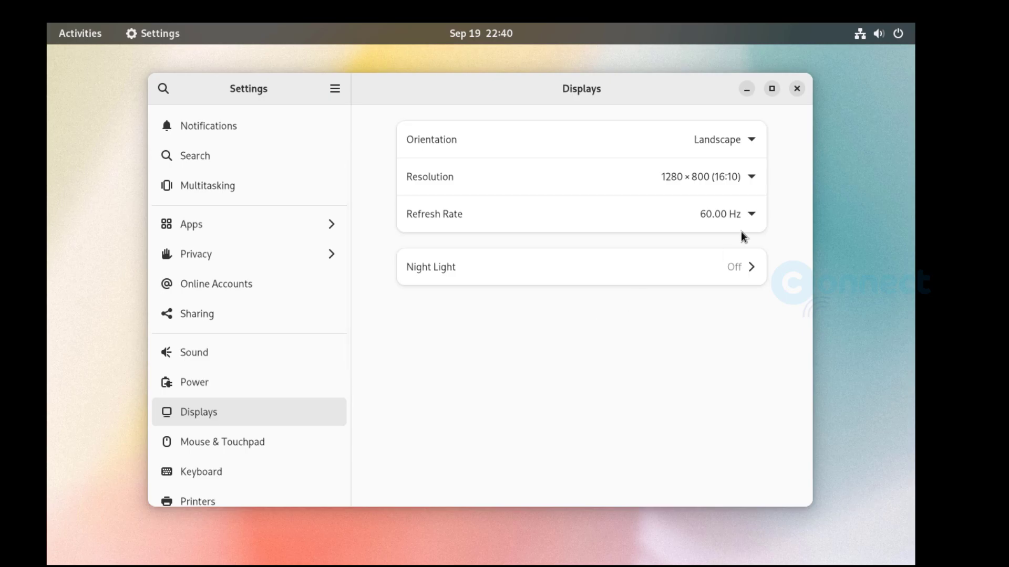
click(751, 177)
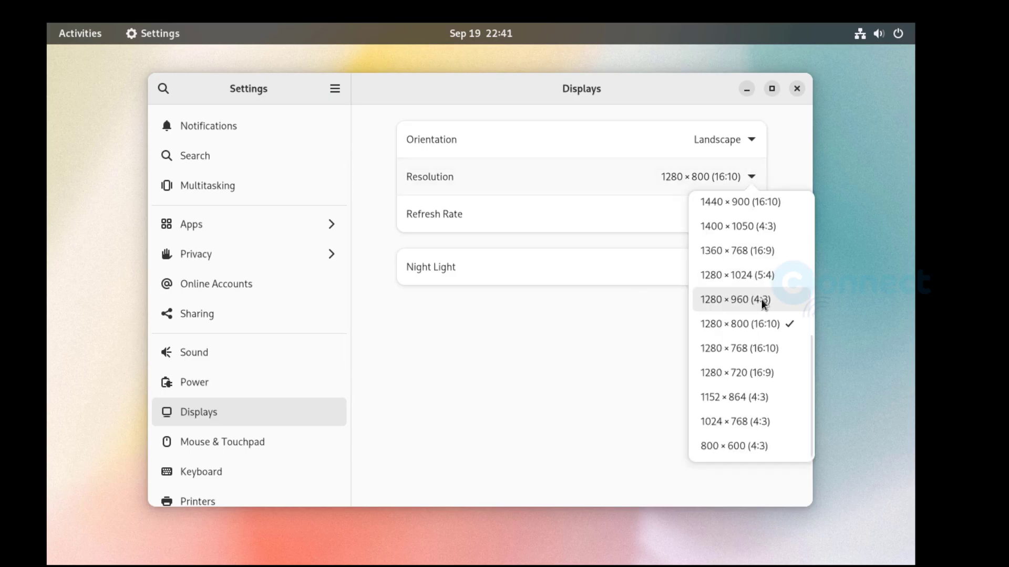
scroll(761, 300, up, 1)
scroll(761, 298, up, 3)
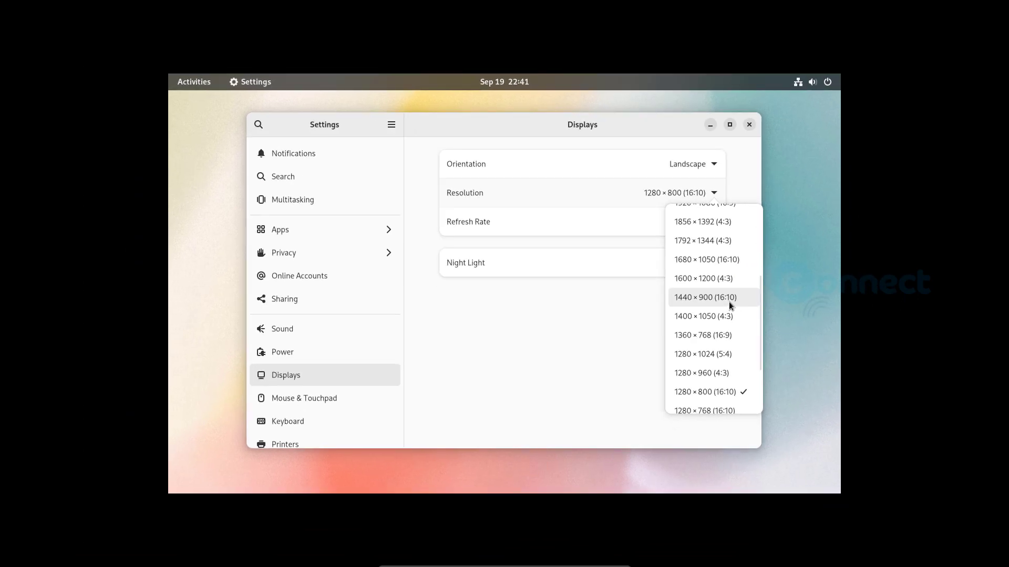
scroll(729, 302, up, 2)
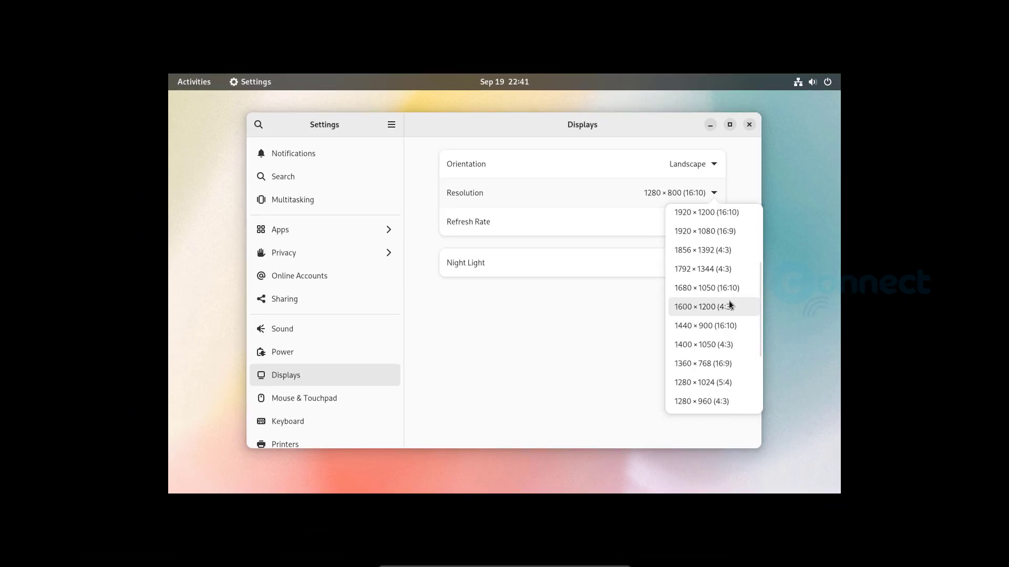
click(723, 229)
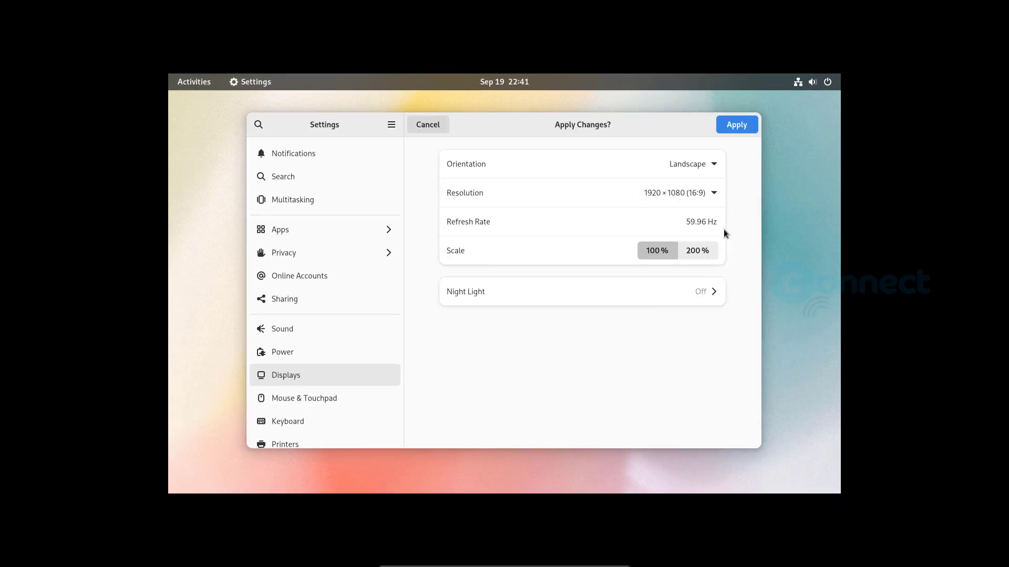
click(733, 126)
click(563, 316)
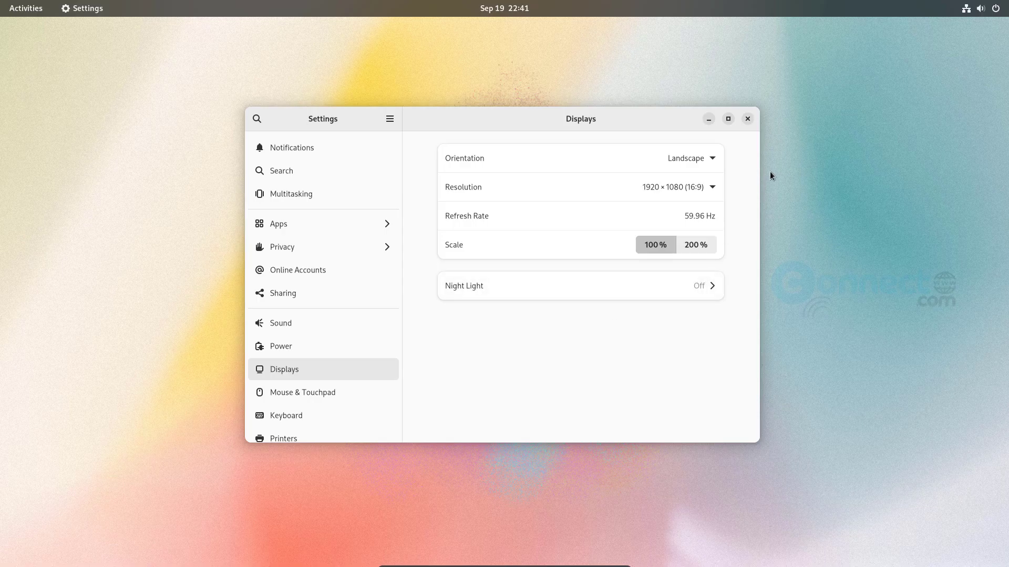
click(747, 119)
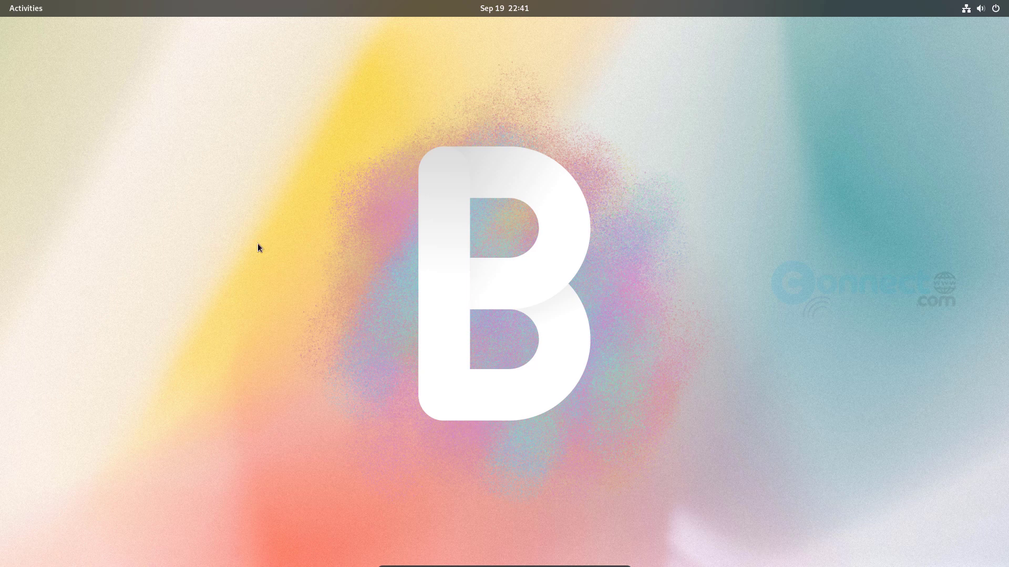
Look at the desktop's Activities overview, quick settings and clock area
click(27, 9)
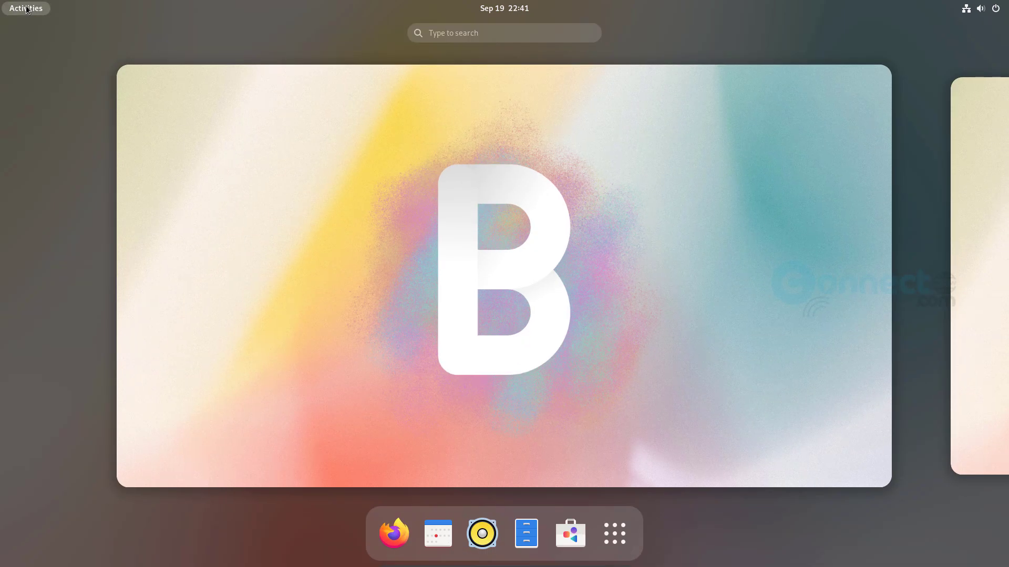
click(309, 312)
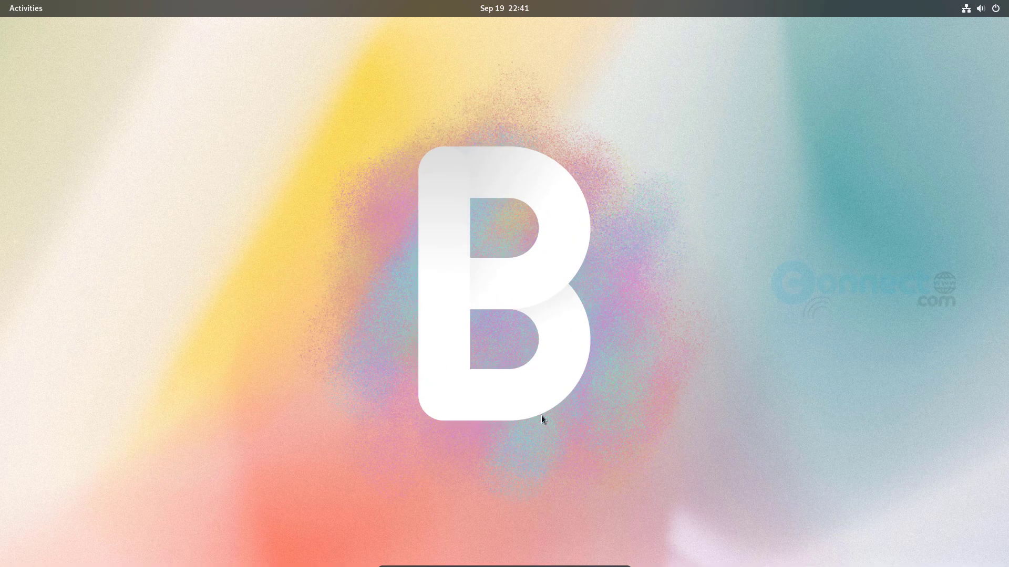
click(974, 8)
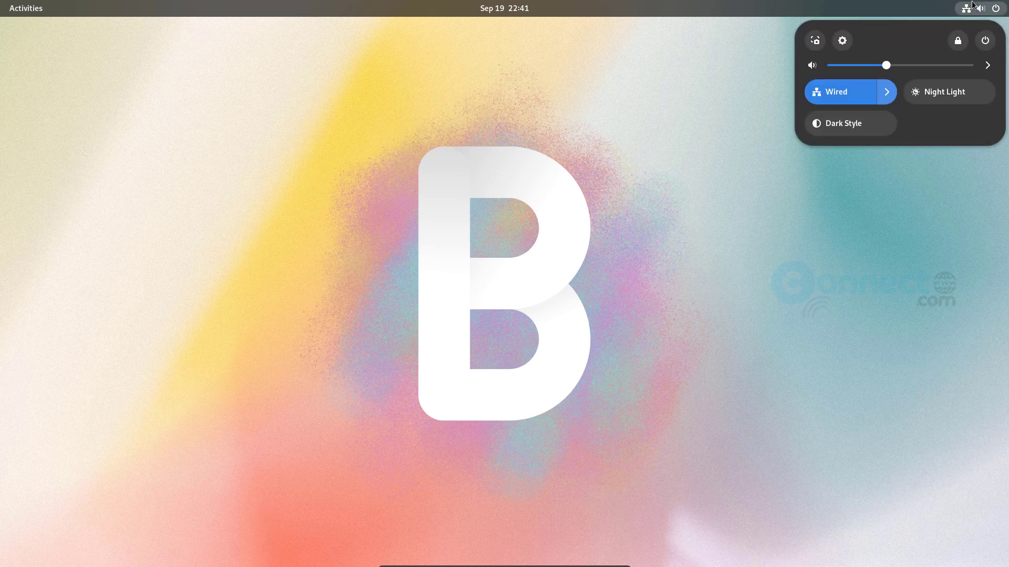
click(567, 76)
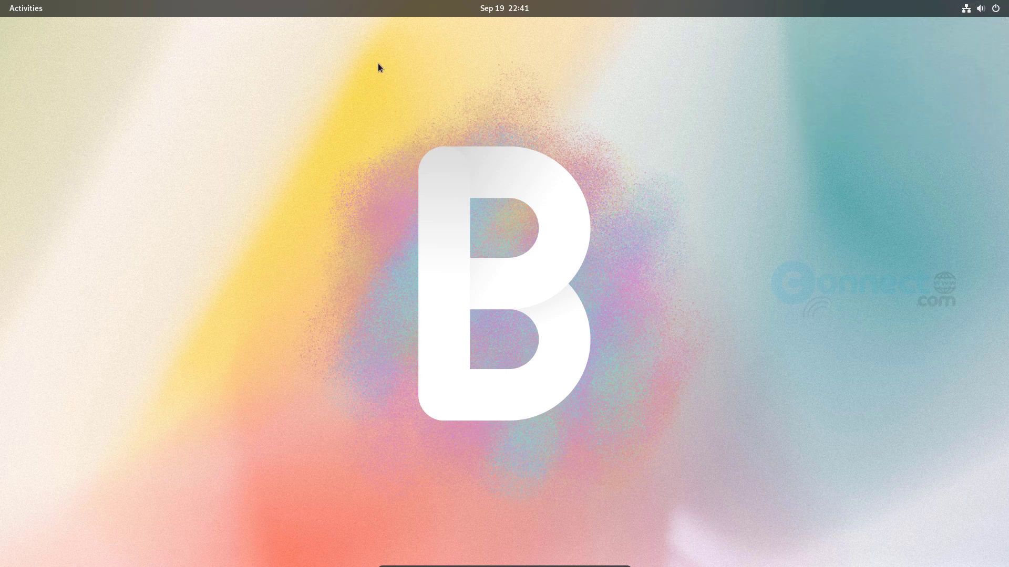
click(505, 11)
click(144, 74)
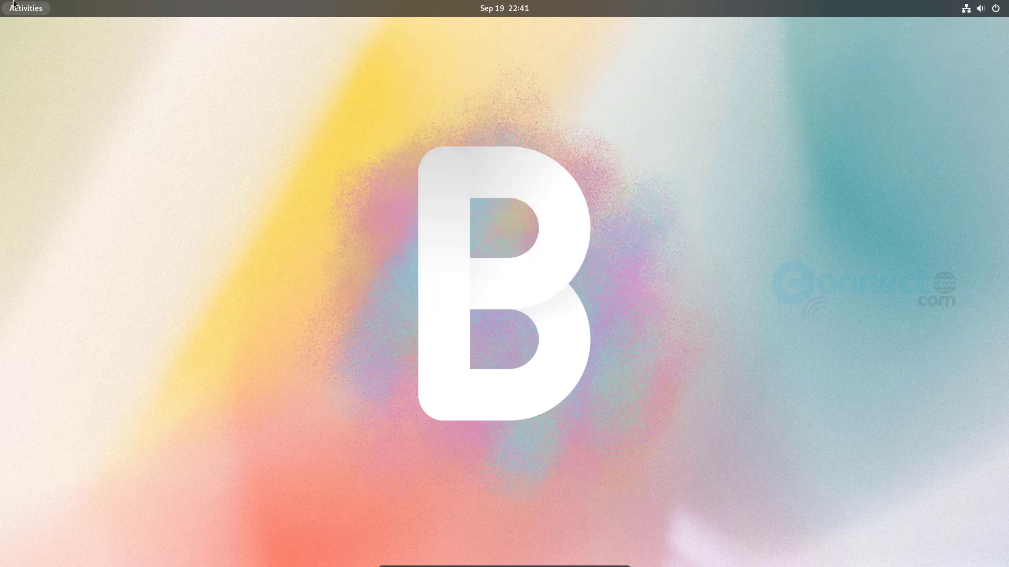
View the installed application groups and the Home folder in Files, then close the file manager
click(11, 8)
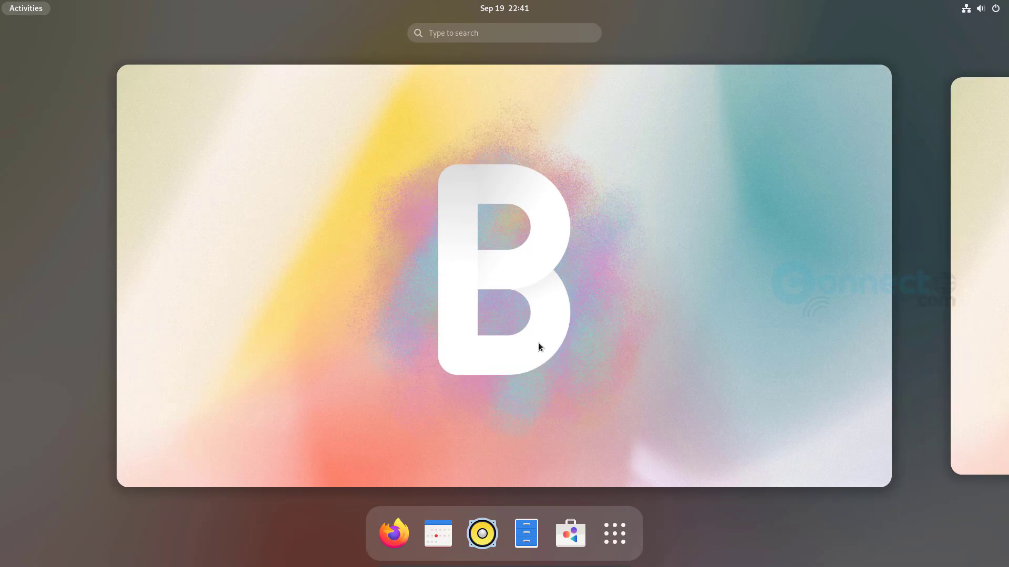
click(619, 537)
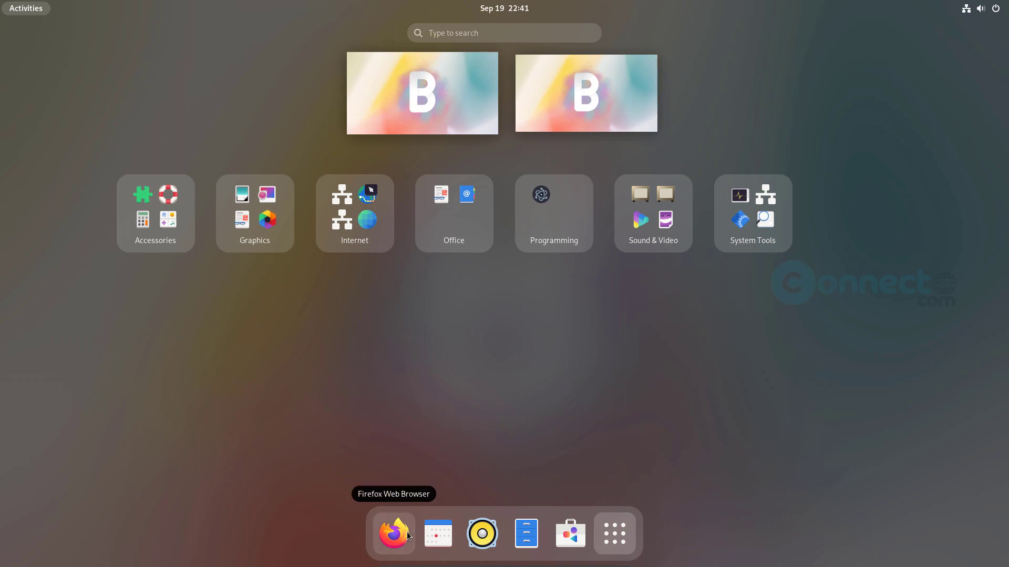
click(534, 542)
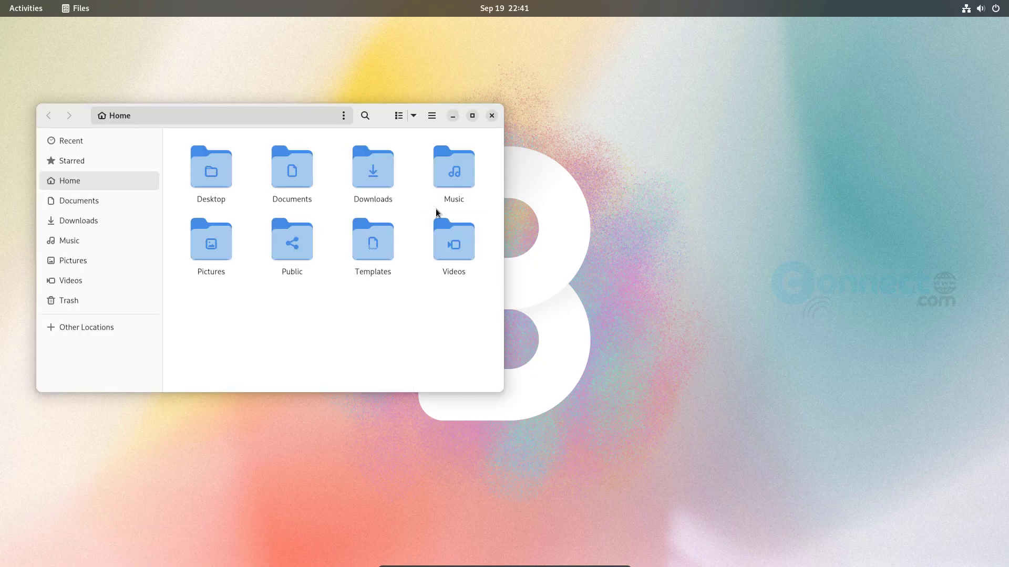
click(492, 116)
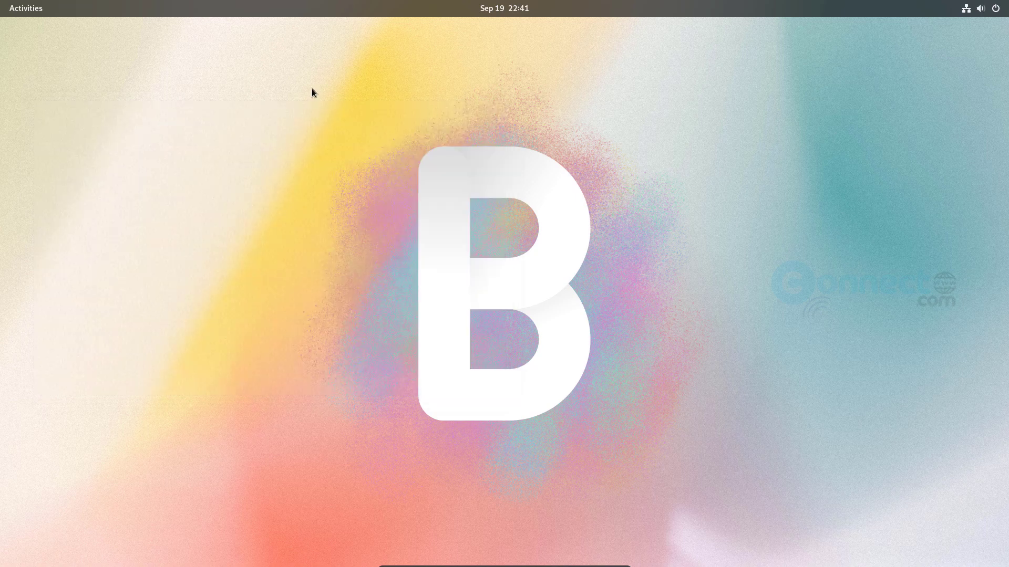
Look through both pages of the System Tools application group and launch blendOS Settings
click(19, 14)
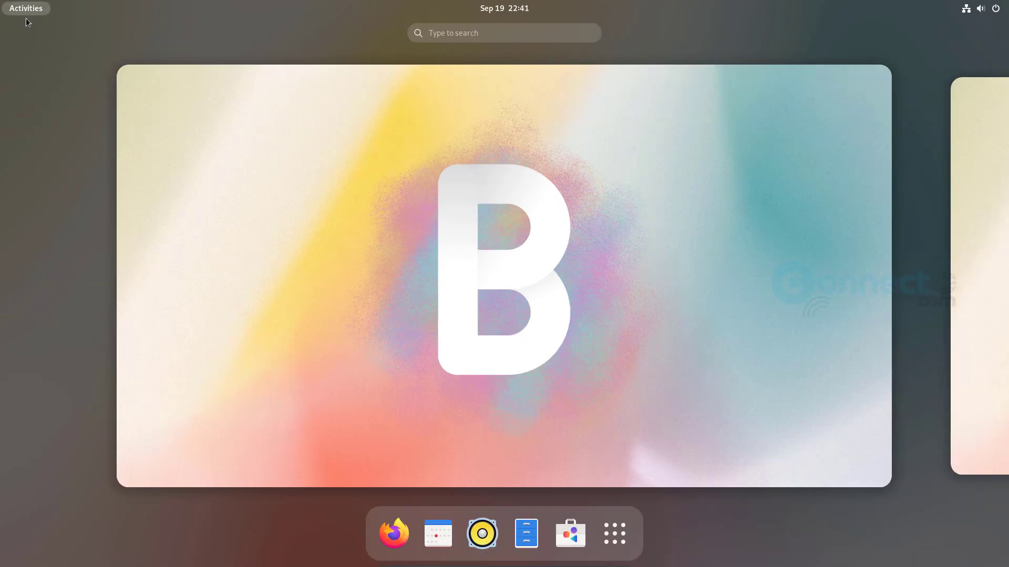
click(627, 528)
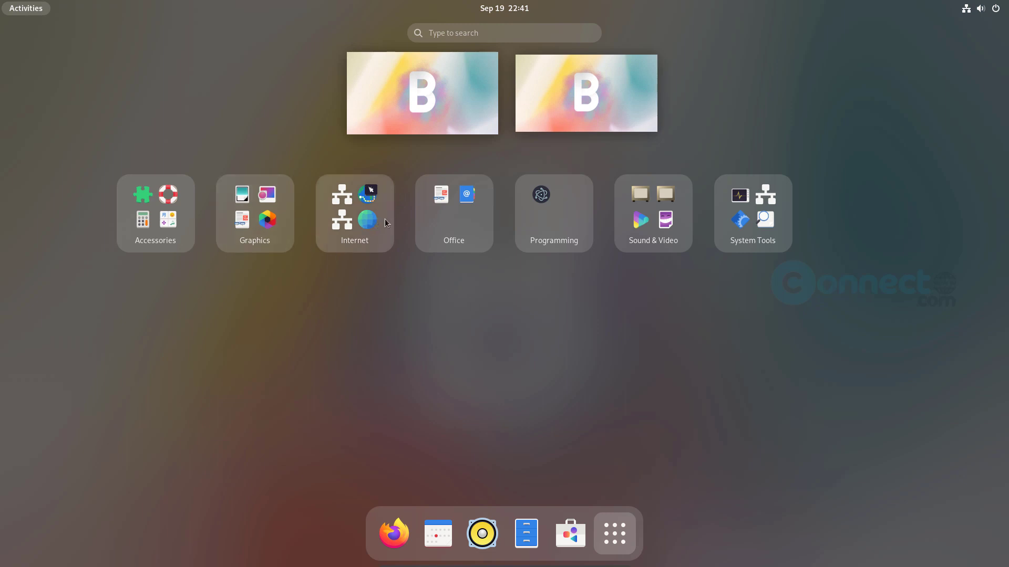
click(788, 231)
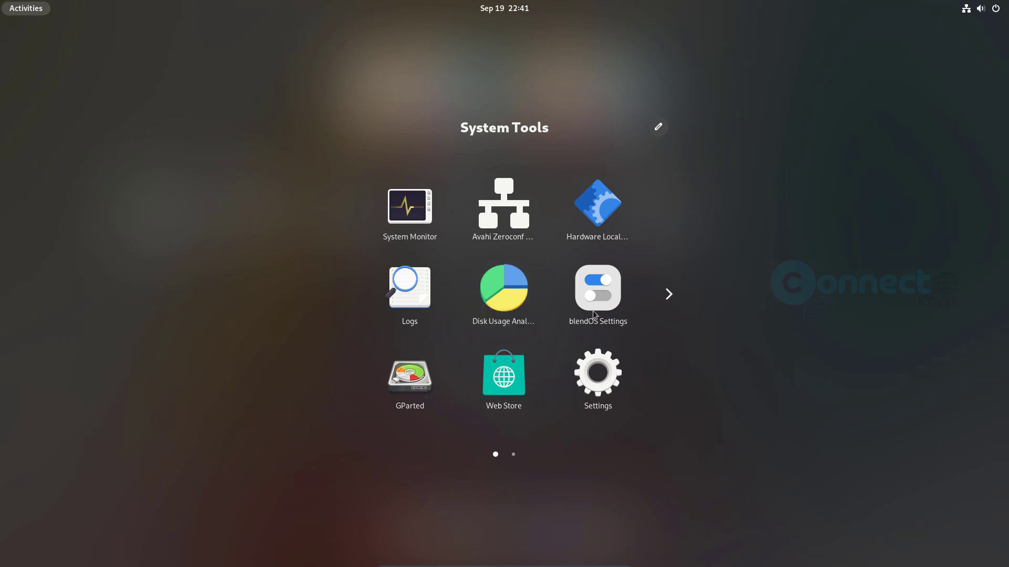
click(669, 295)
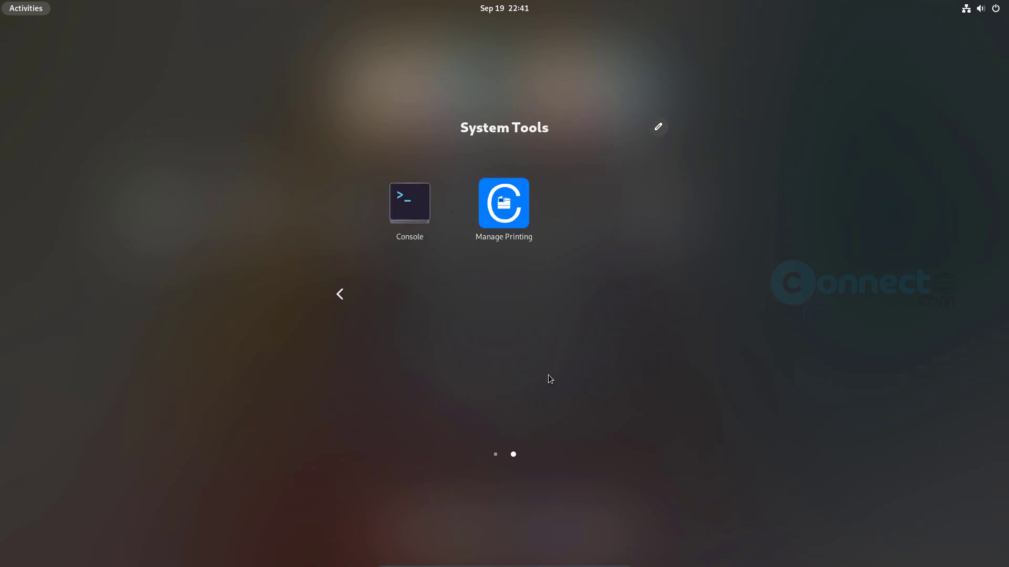
click(340, 295)
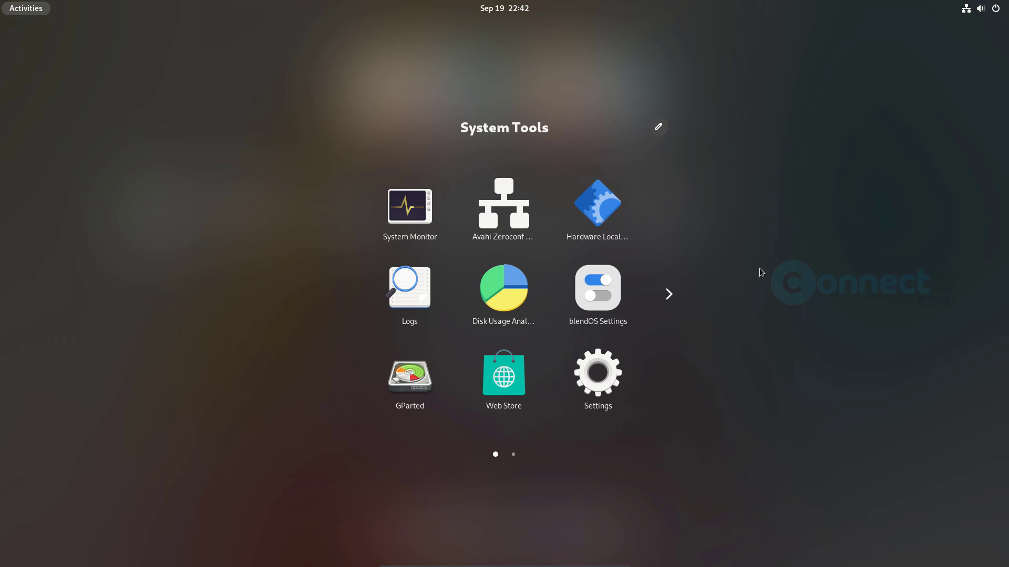
click(613, 299)
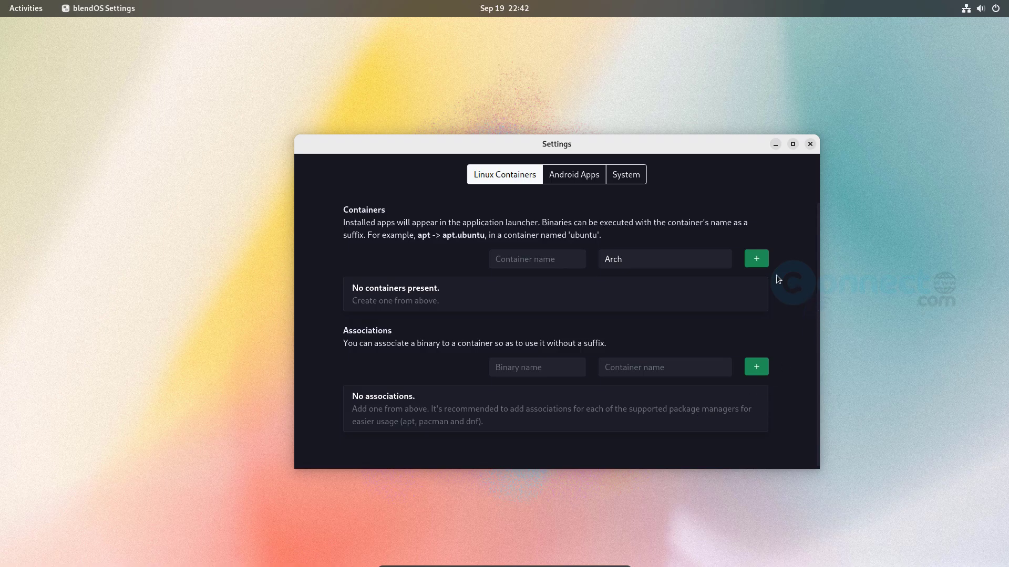
Review the available container distributions and the Android Apps and System pages in blendOS Settings, then close it
drag(573, 148, 546, 134)
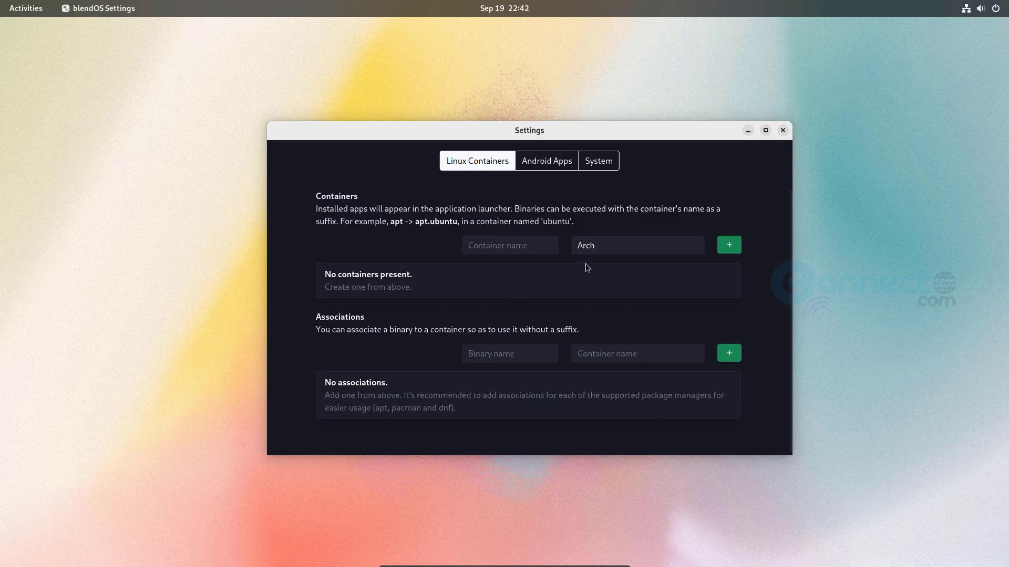
click(673, 246)
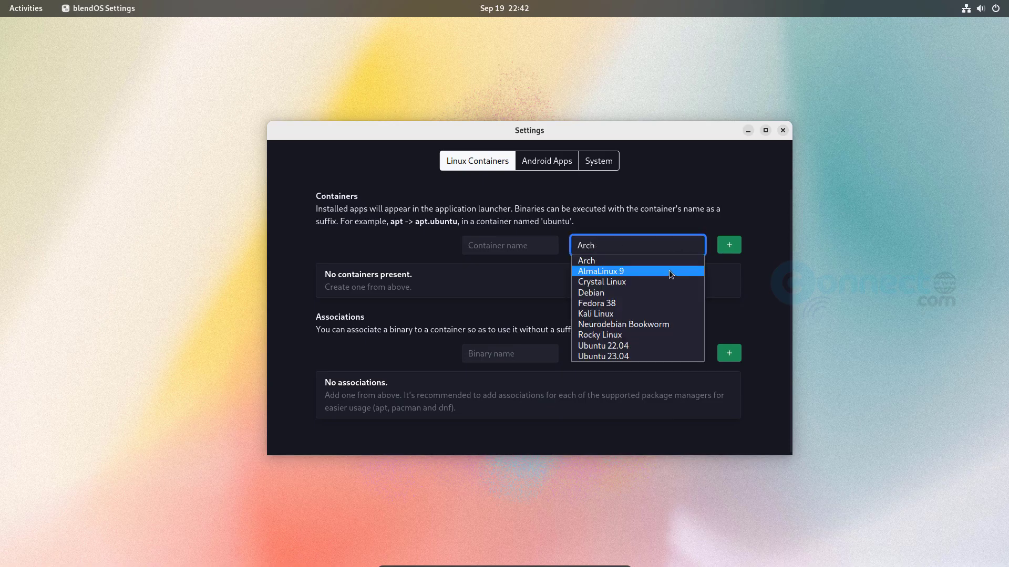
click(761, 283)
click(545, 164)
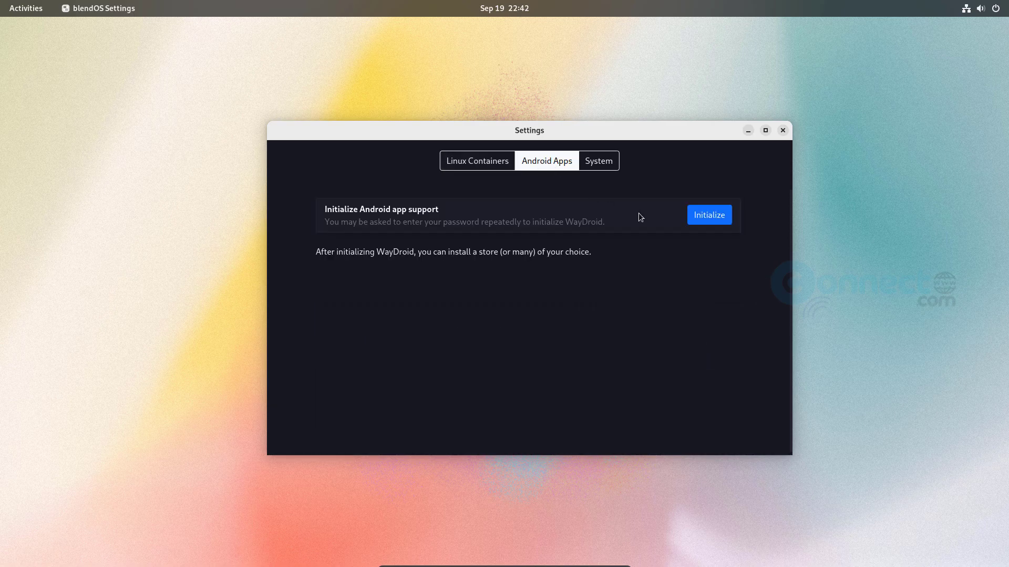
click(604, 162)
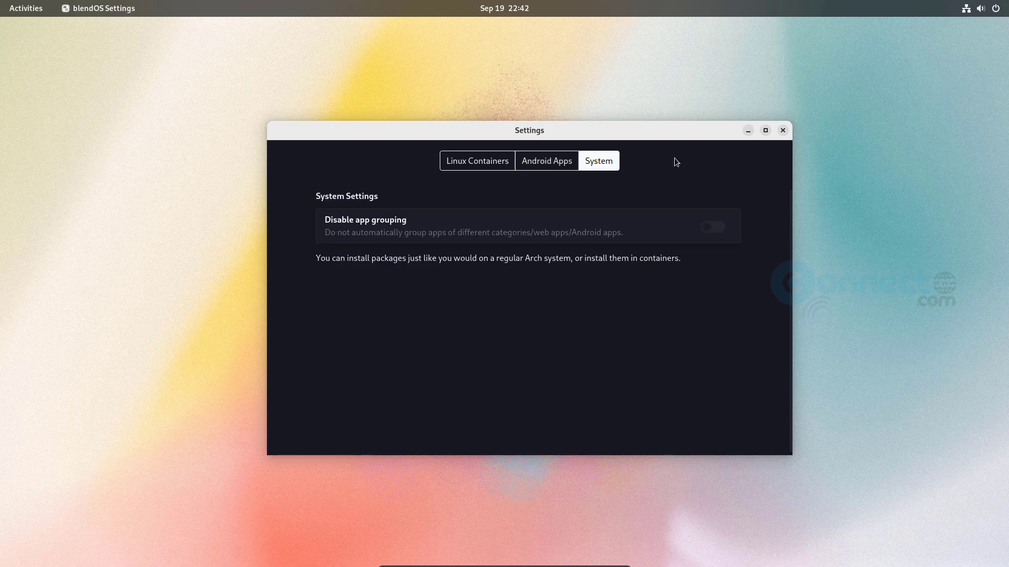
click(547, 161)
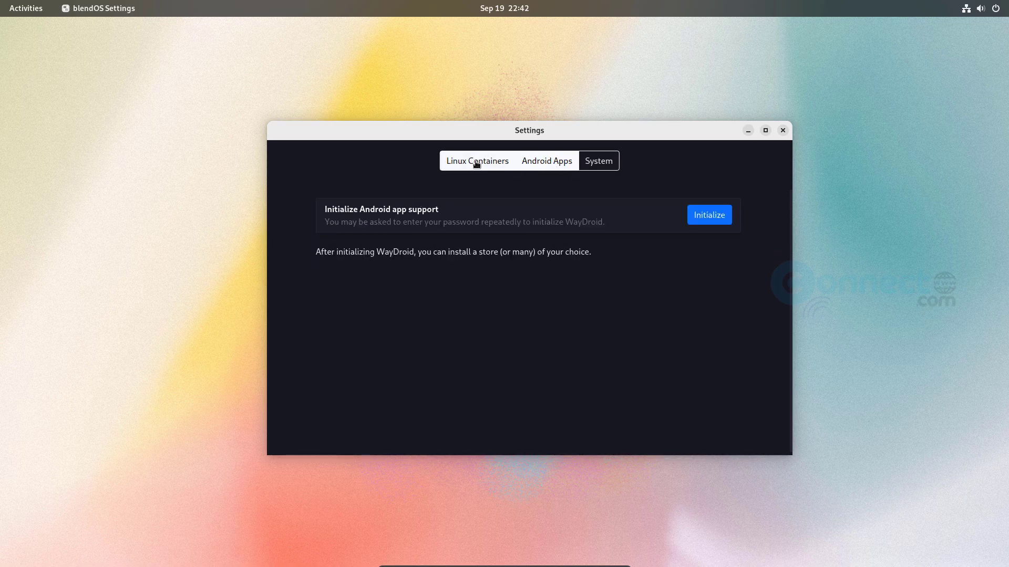
click(476, 163)
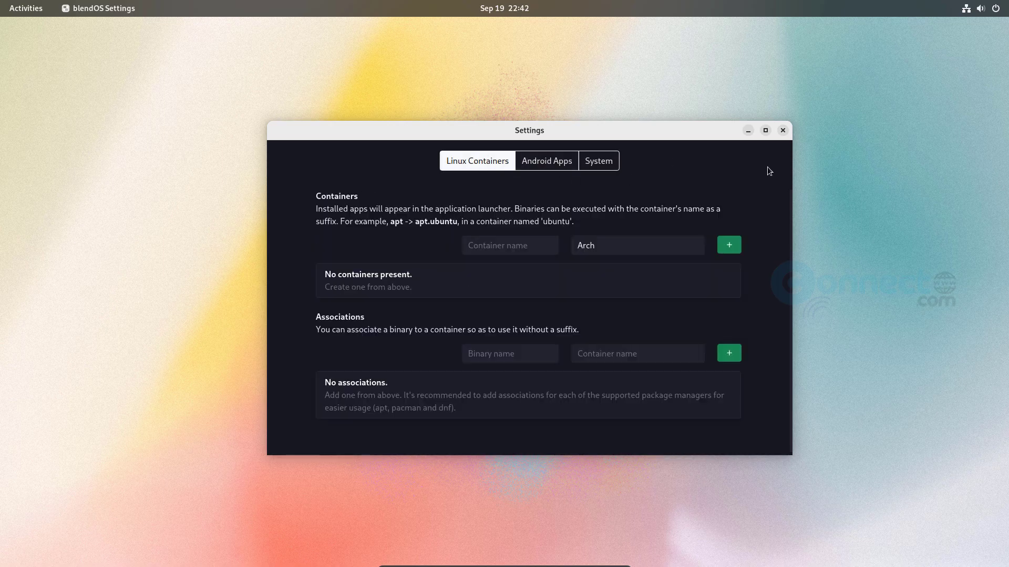
click(783, 130)
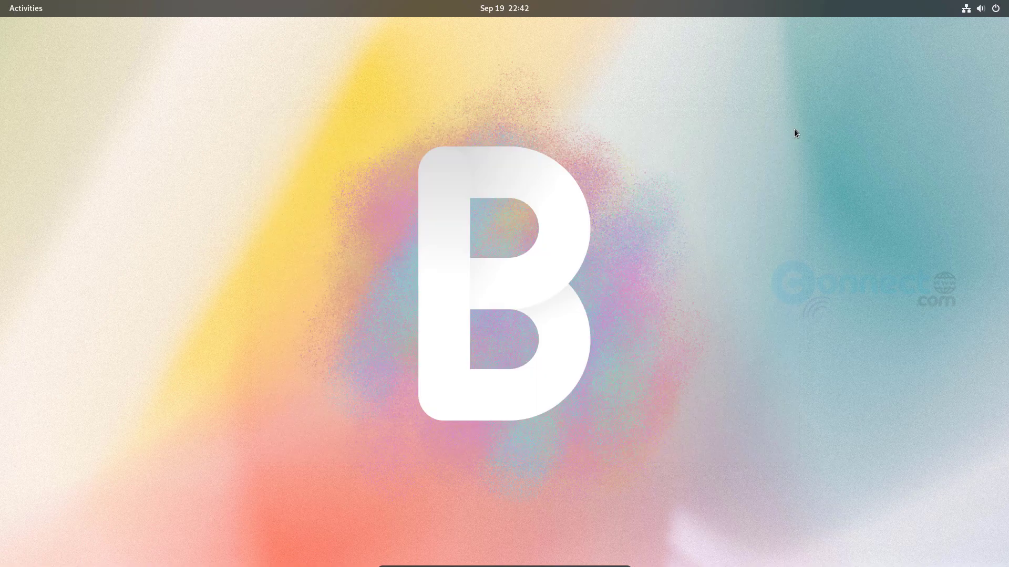
click(42, 10)
click(42, 8)
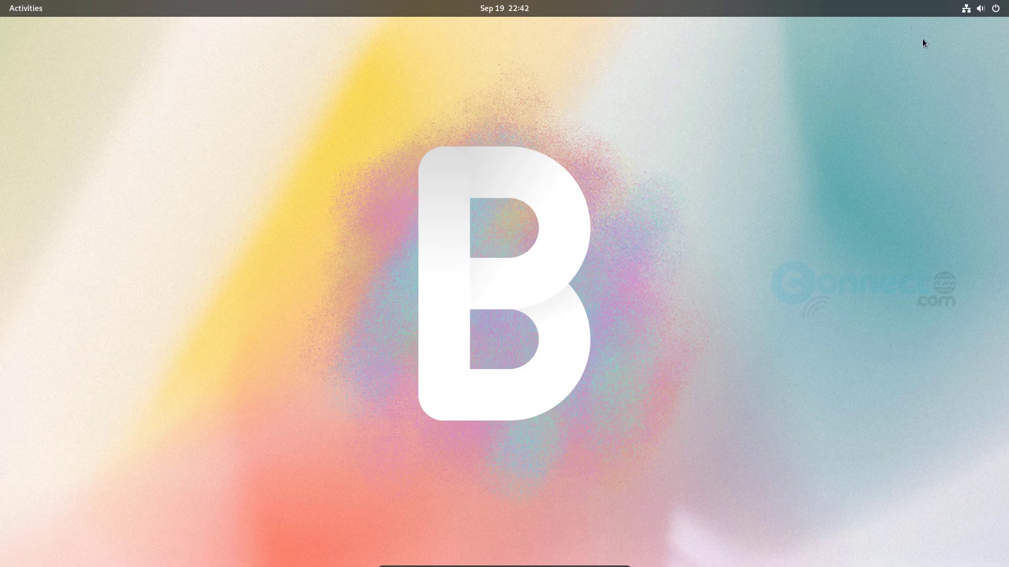
click(1000, 9)
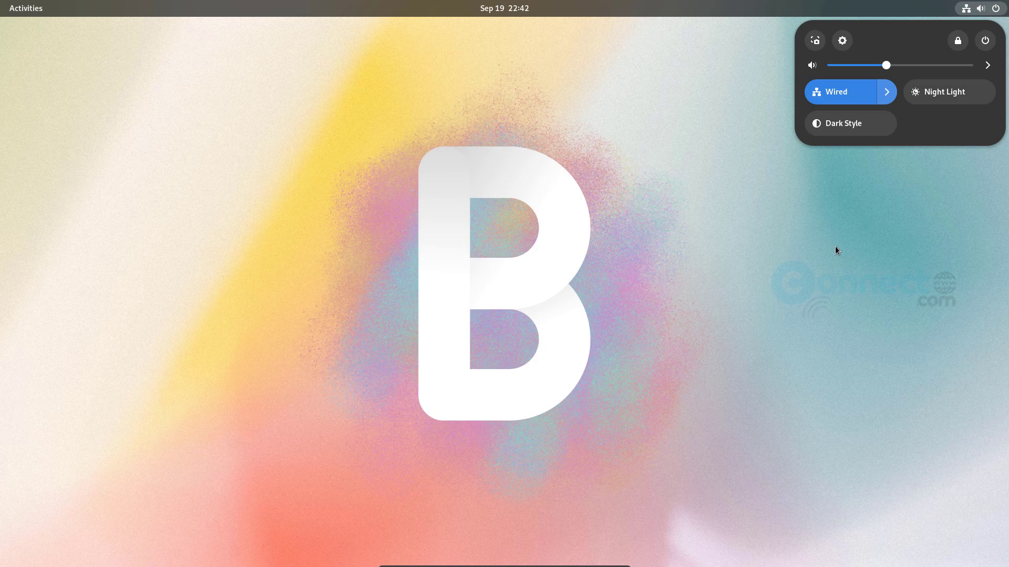
click(721, 255)
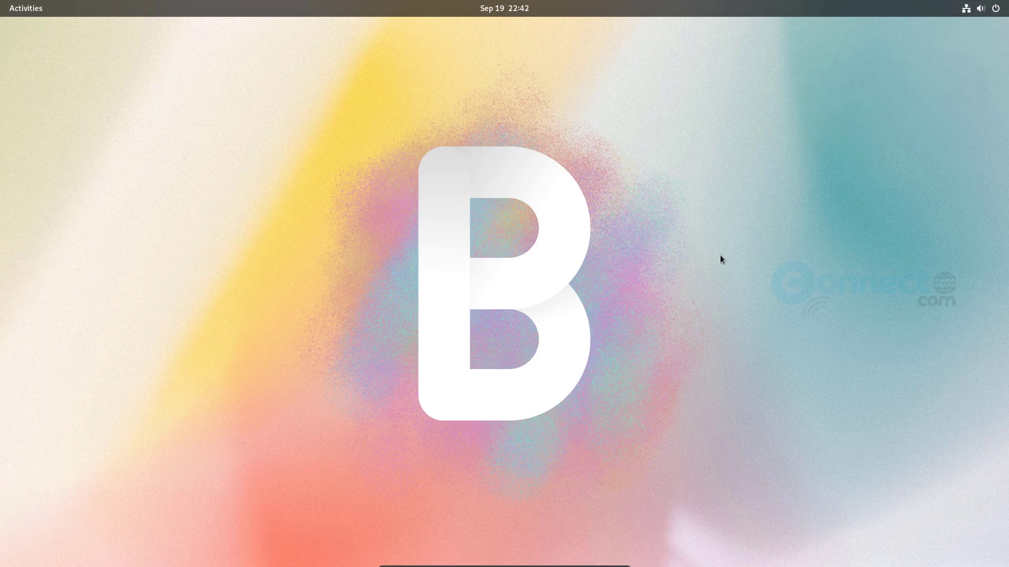
Power off the installed blendOS system and confirm the shutdown
click(998, 10)
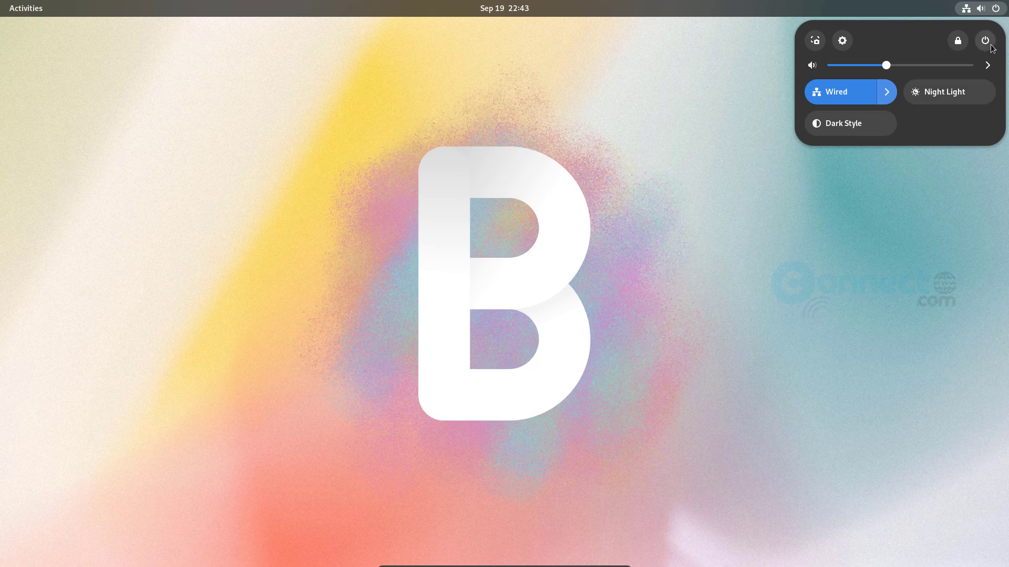
click(985, 41)
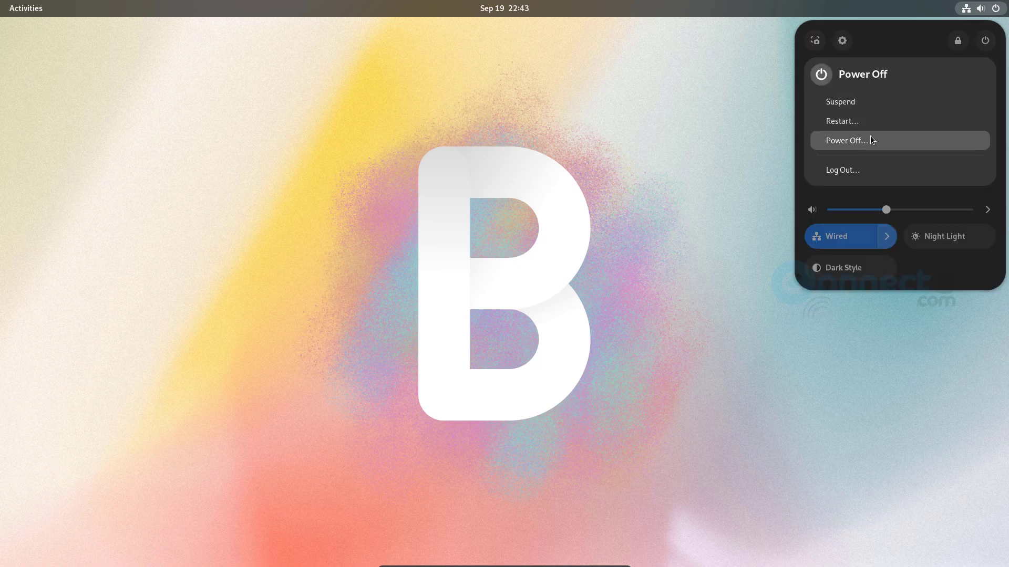
click(847, 141)
click(537, 315)
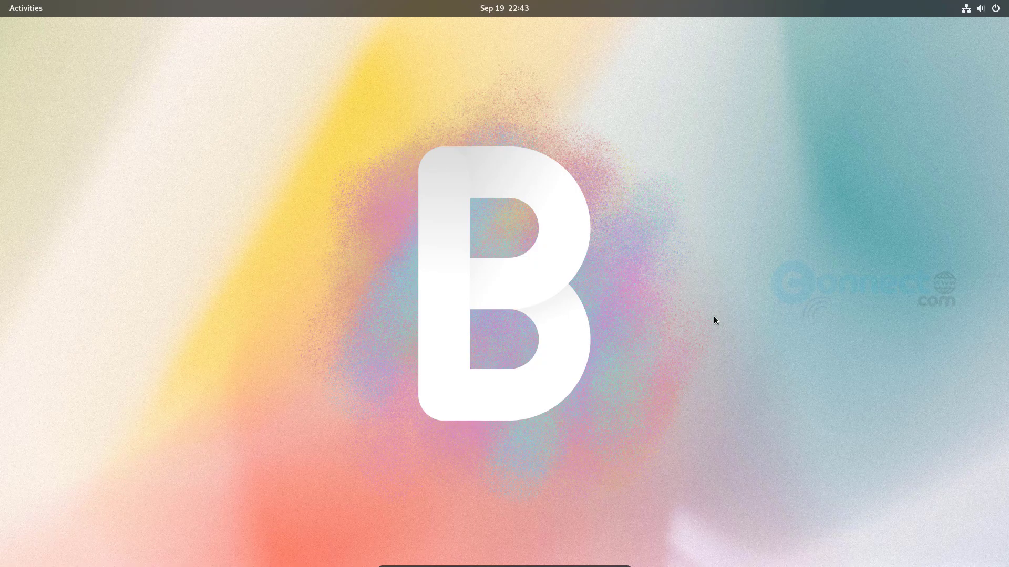